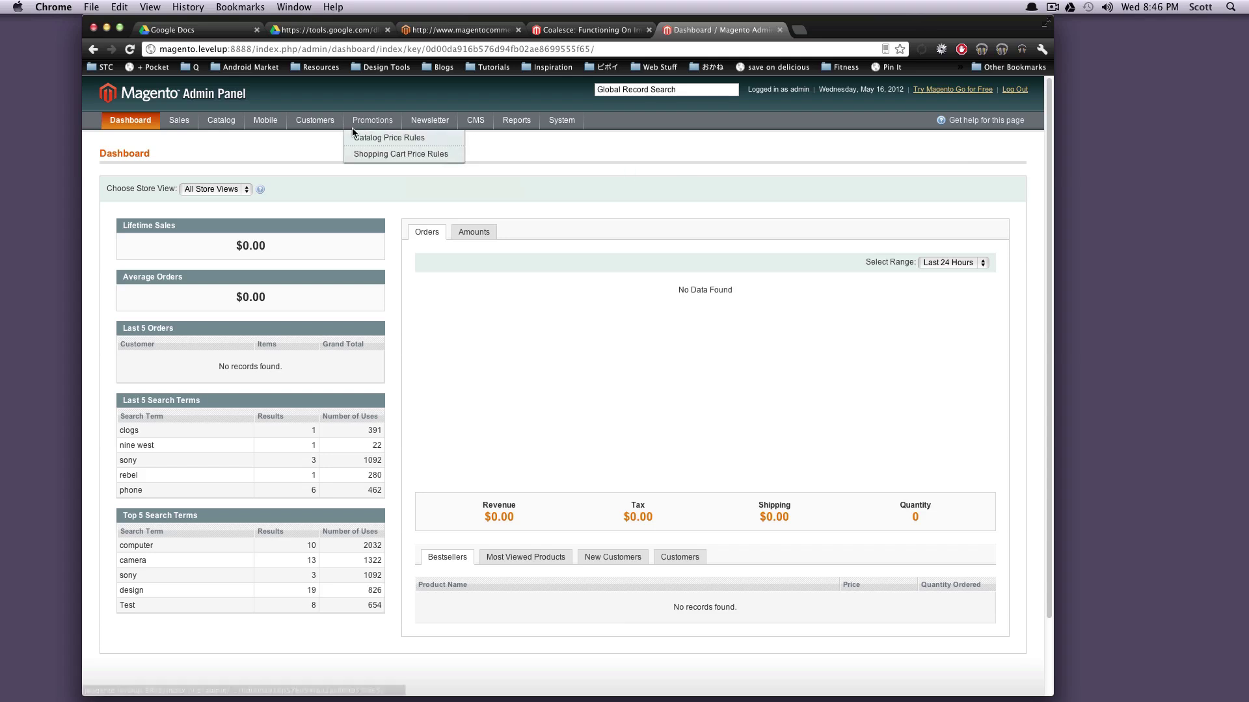
# From Mobile > Manage Apps, start a new app and look over the Device Type options without choosing one
pyautogui.moveTo(224, 122)
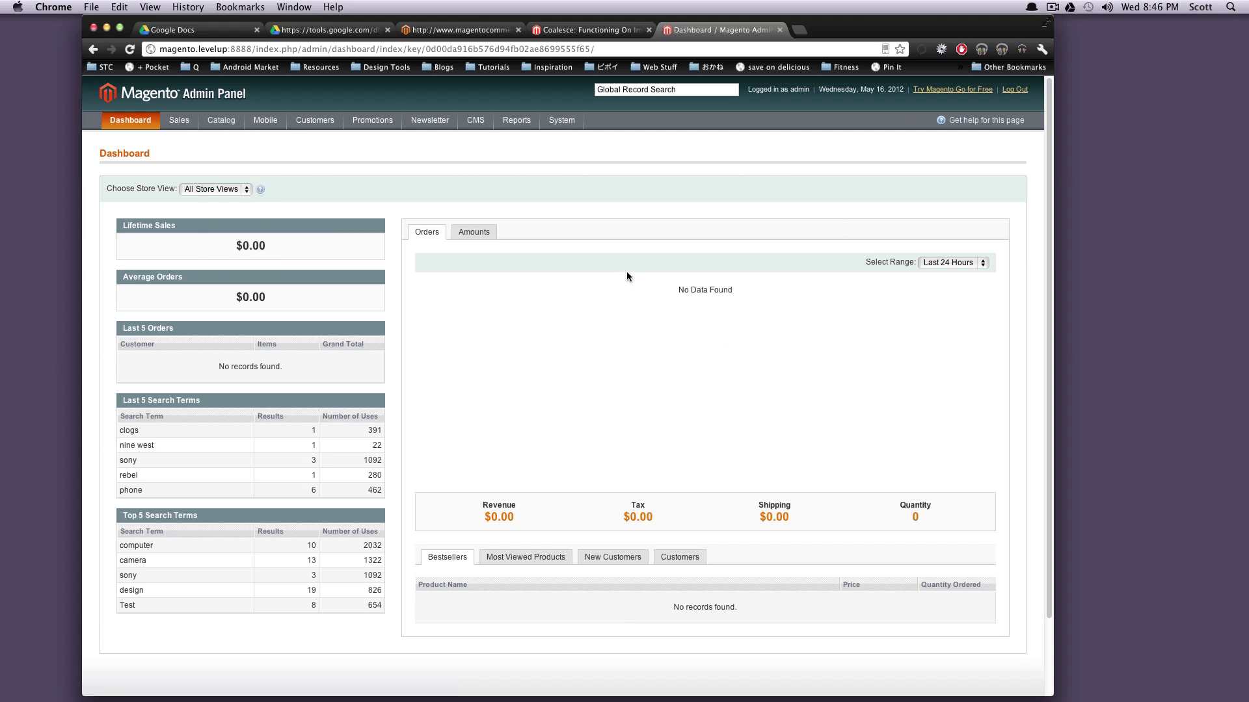
pyautogui.moveTo(270, 124)
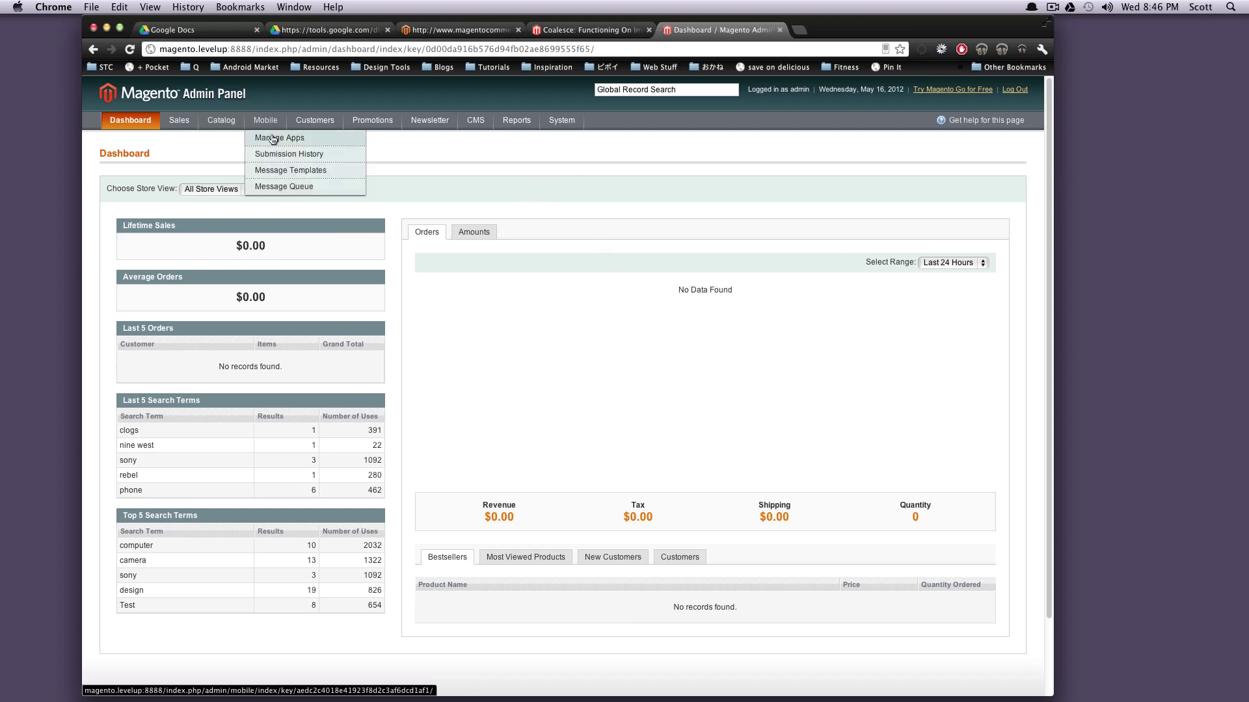
pyautogui.click(270, 134)
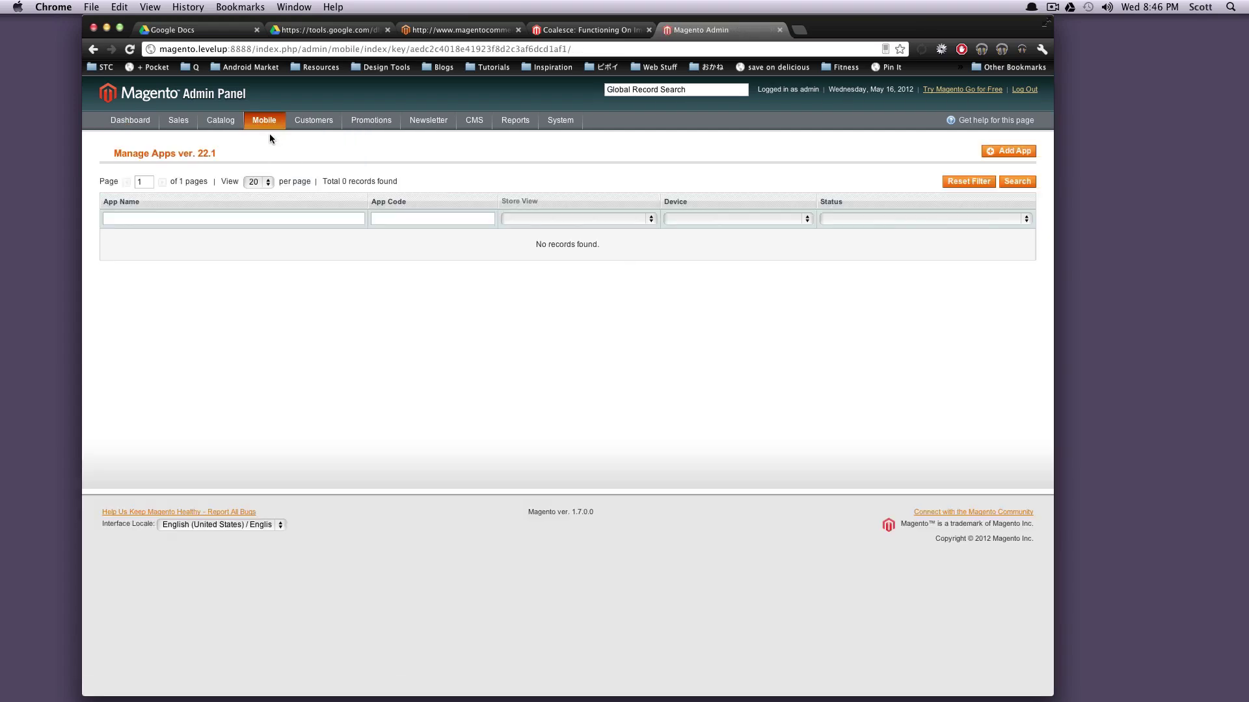
pyautogui.click(1015, 152)
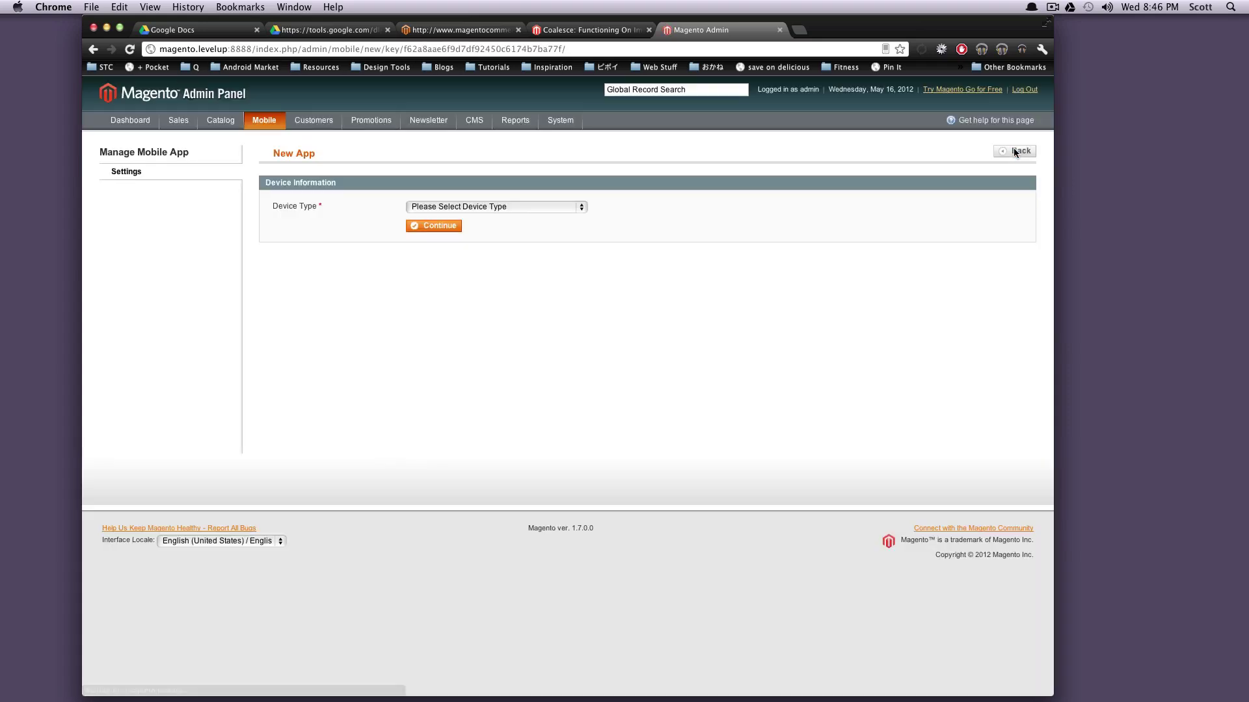
pyautogui.click(518, 206)
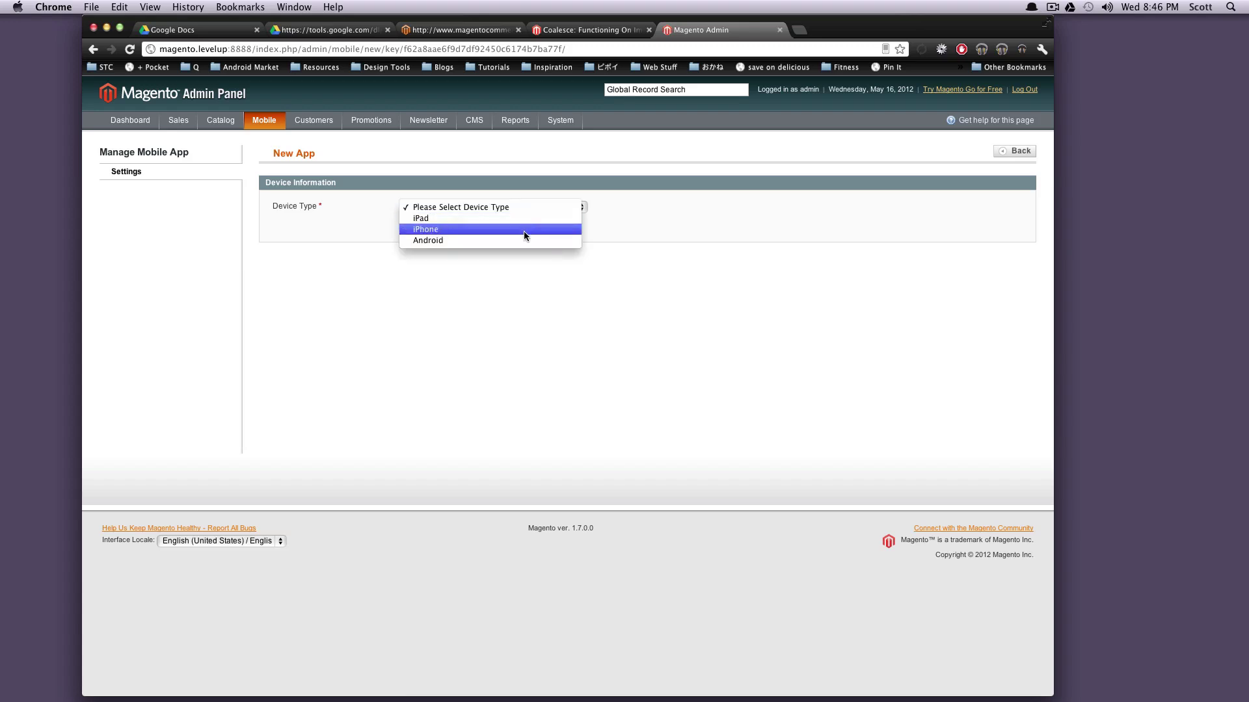
pyautogui.click(605, 229)
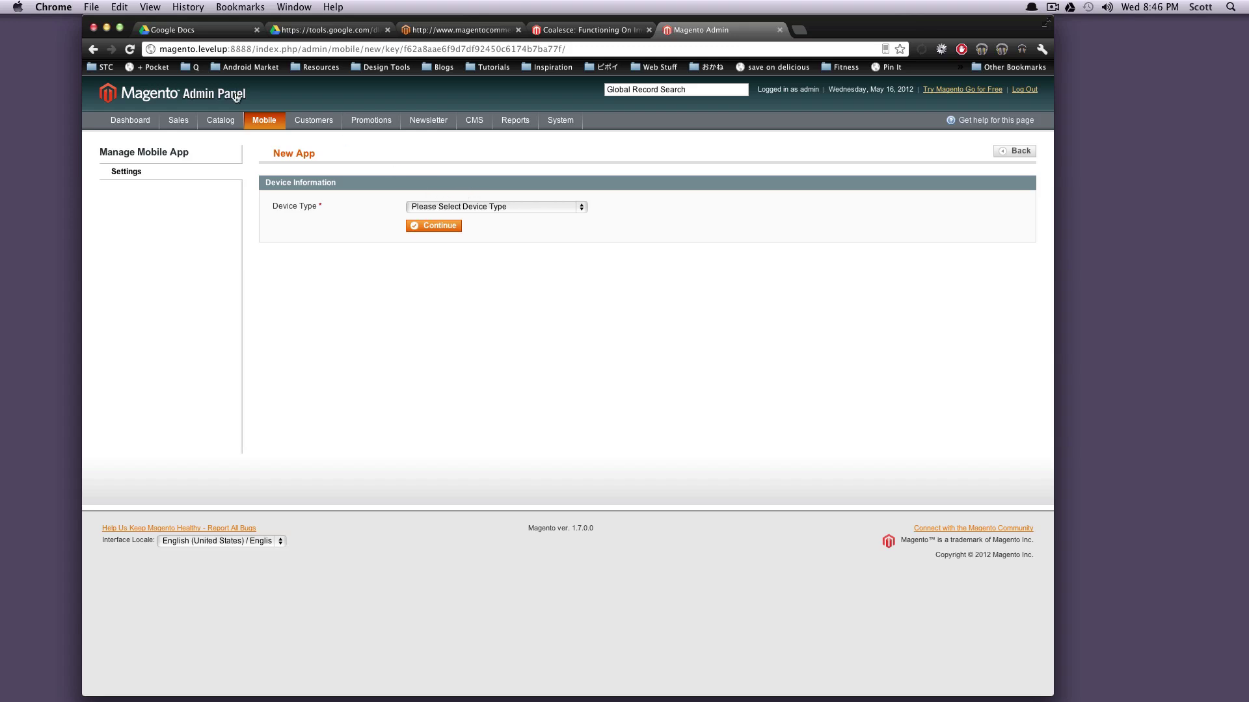
pyautogui.moveTo(264, 120)
pyautogui.moveTo(318, 124)
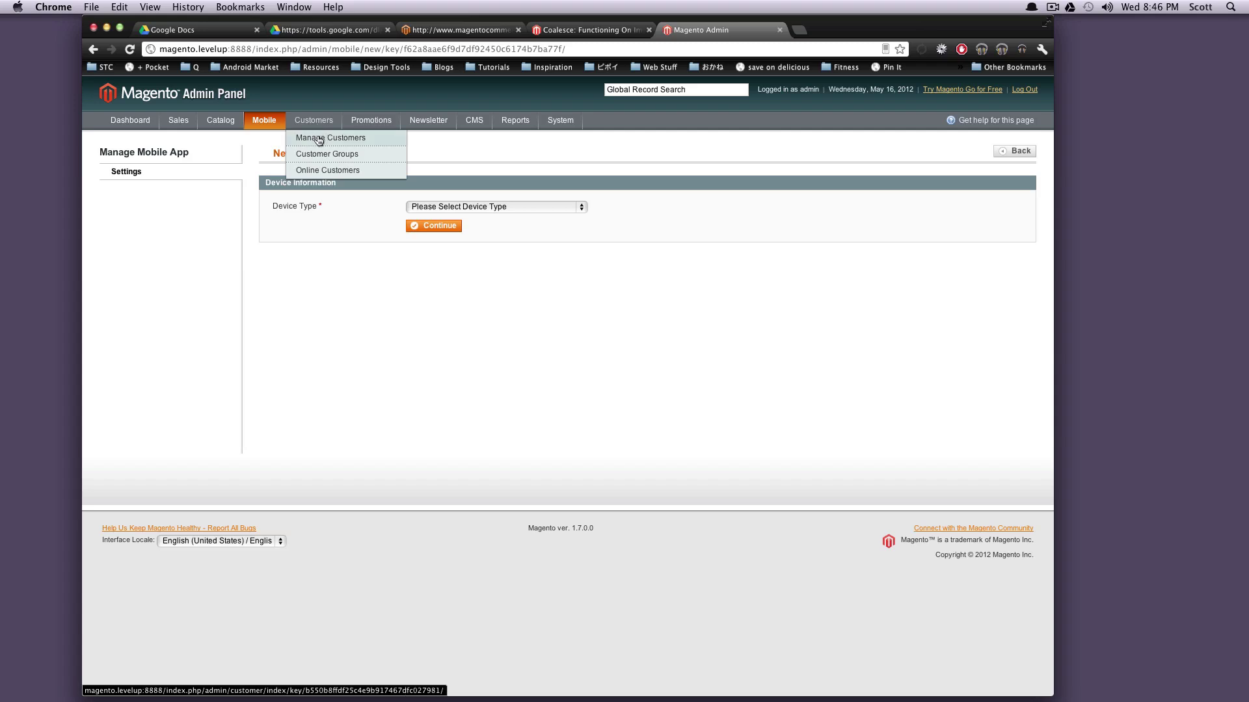
# Open customer 2's record from Manage Customers and view its Account Information and empty Addresses section
pyautogui.click(319, 139)
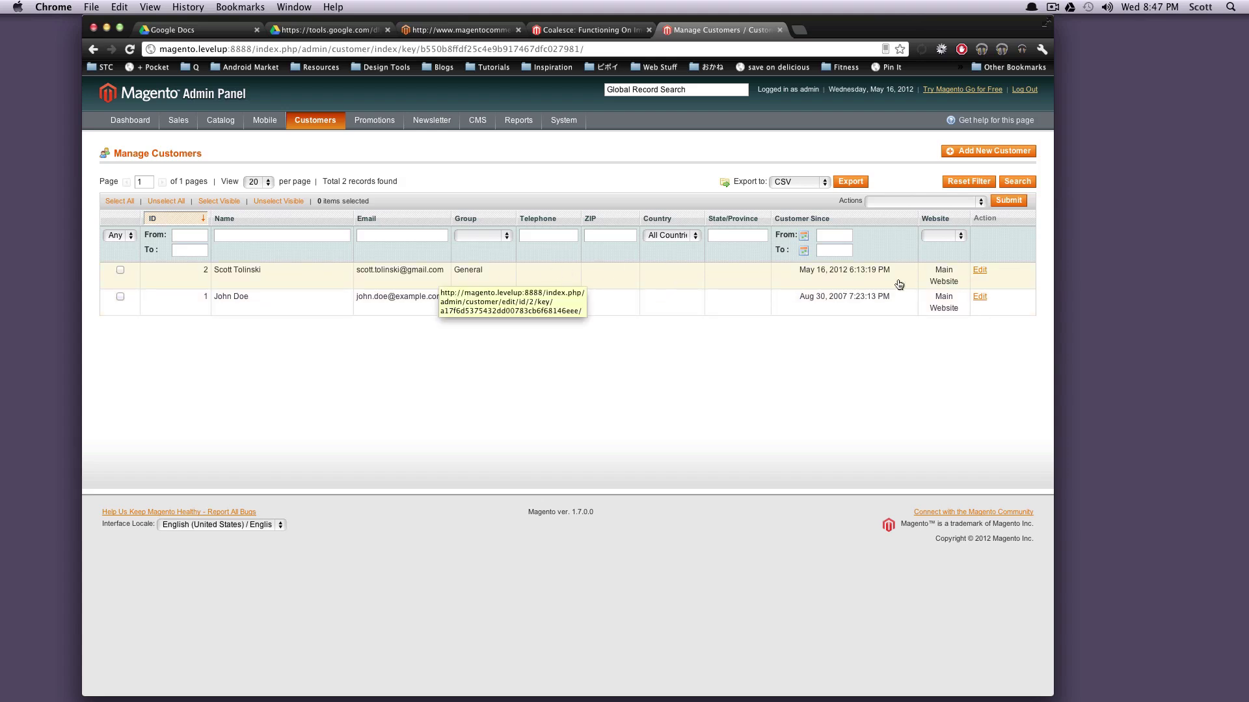
pyautogui.click(980, 272)
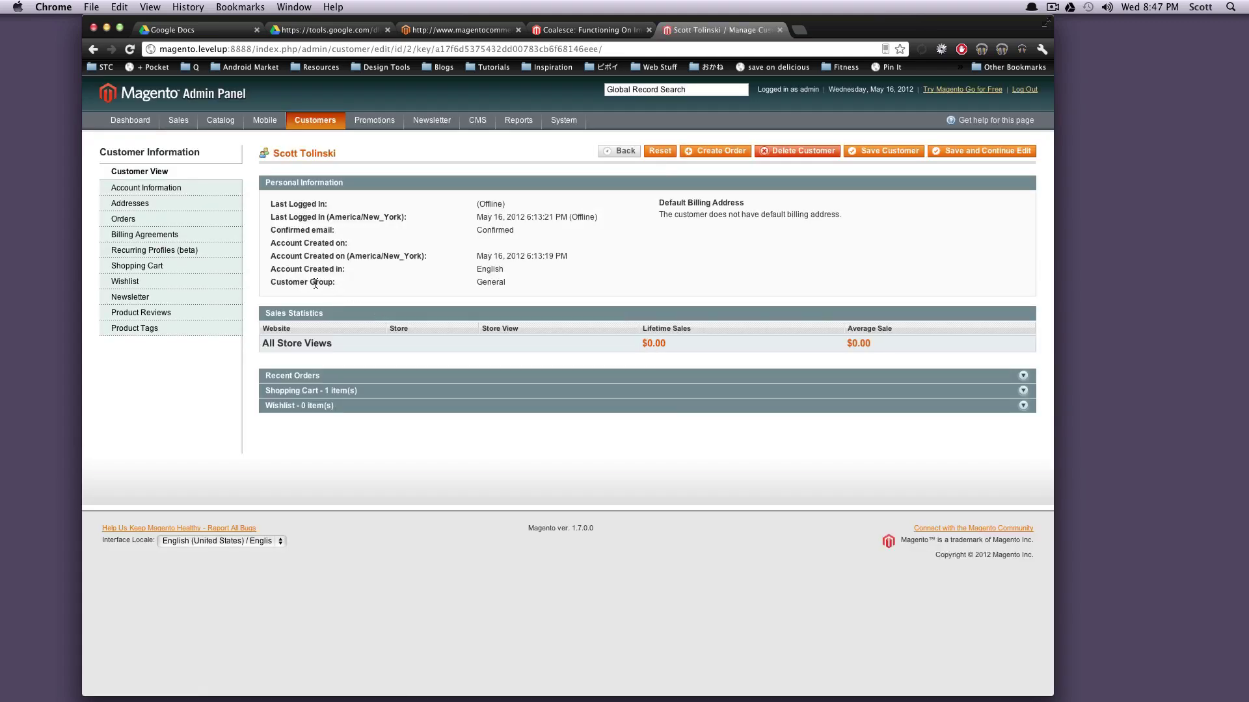
pyautogui.click(132, 188)
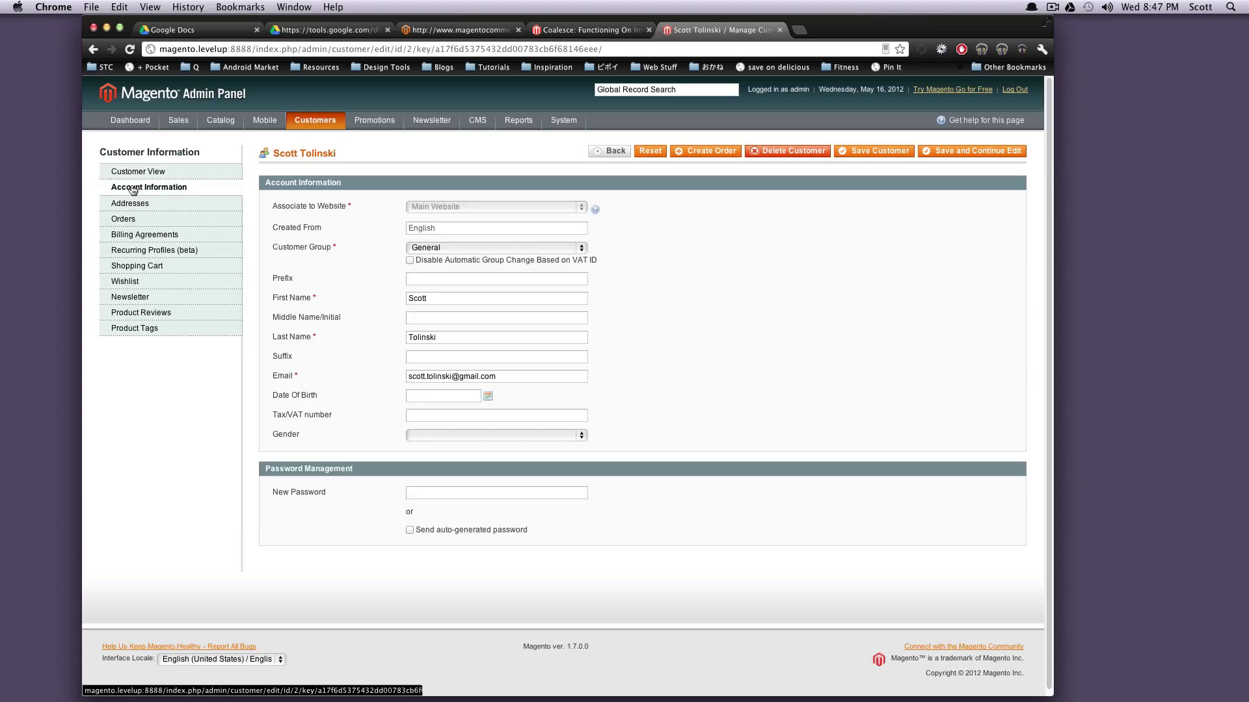
pyautogui.click(141, 203)
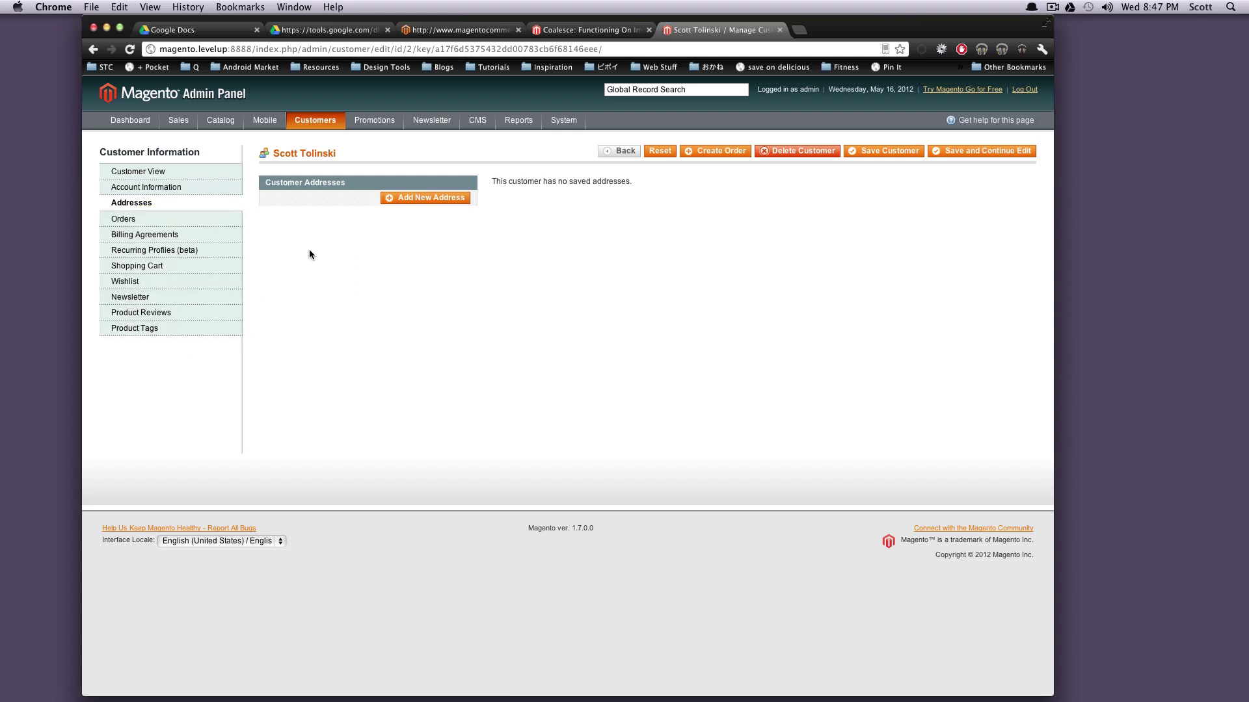
# Go back to the Manage Customers list and check the export format options, keeping CSV
pyautogui.moveTo(316, 123)
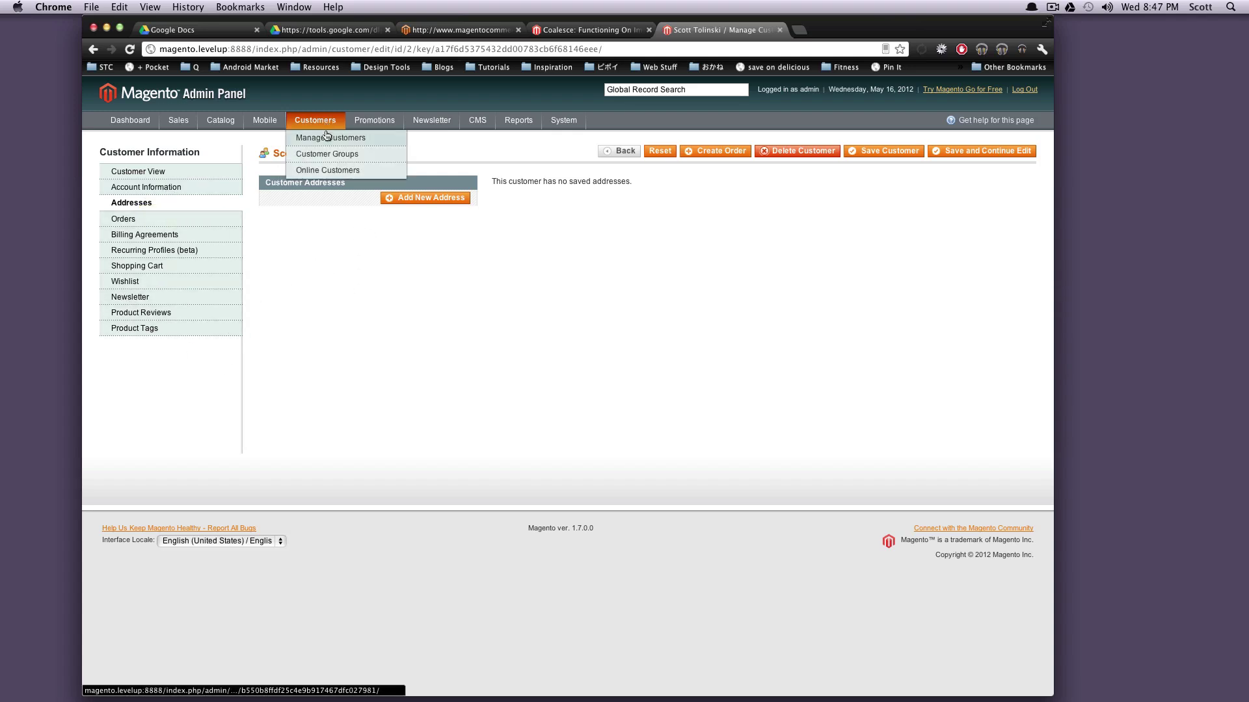
pyautogui.click(315, 137)
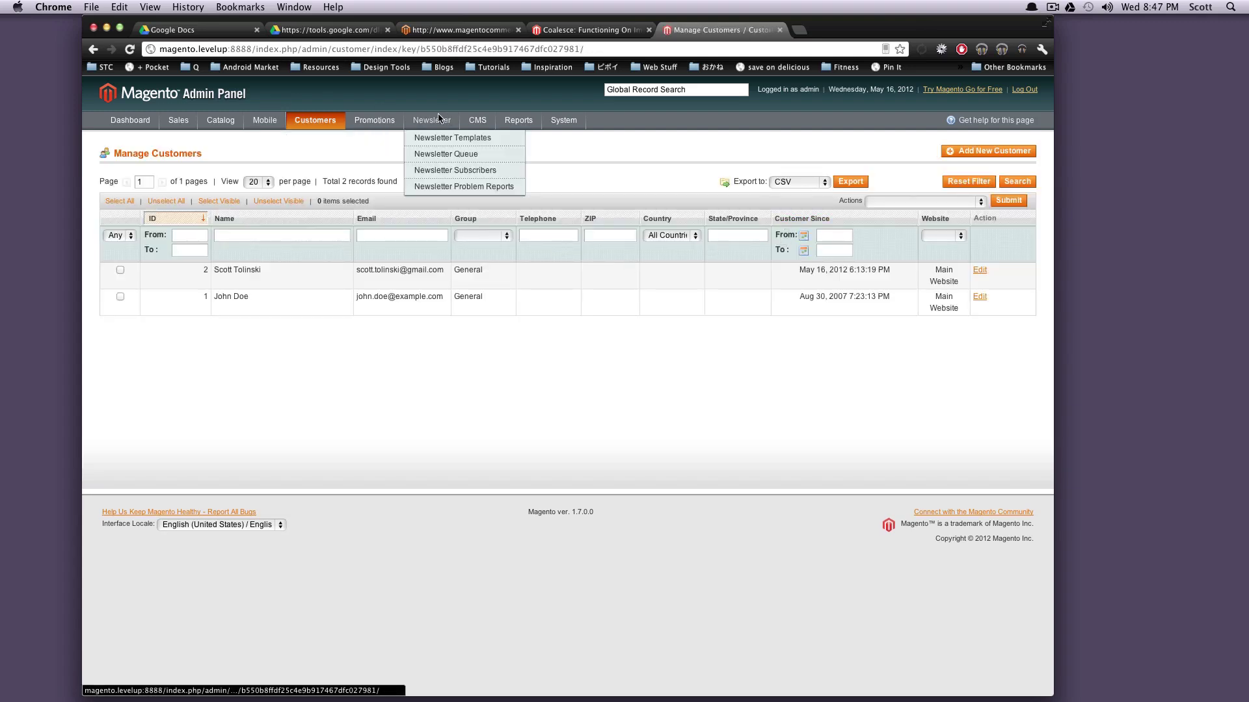
pyautogui.click(798, 182)
pyautogui.click(809, 171)
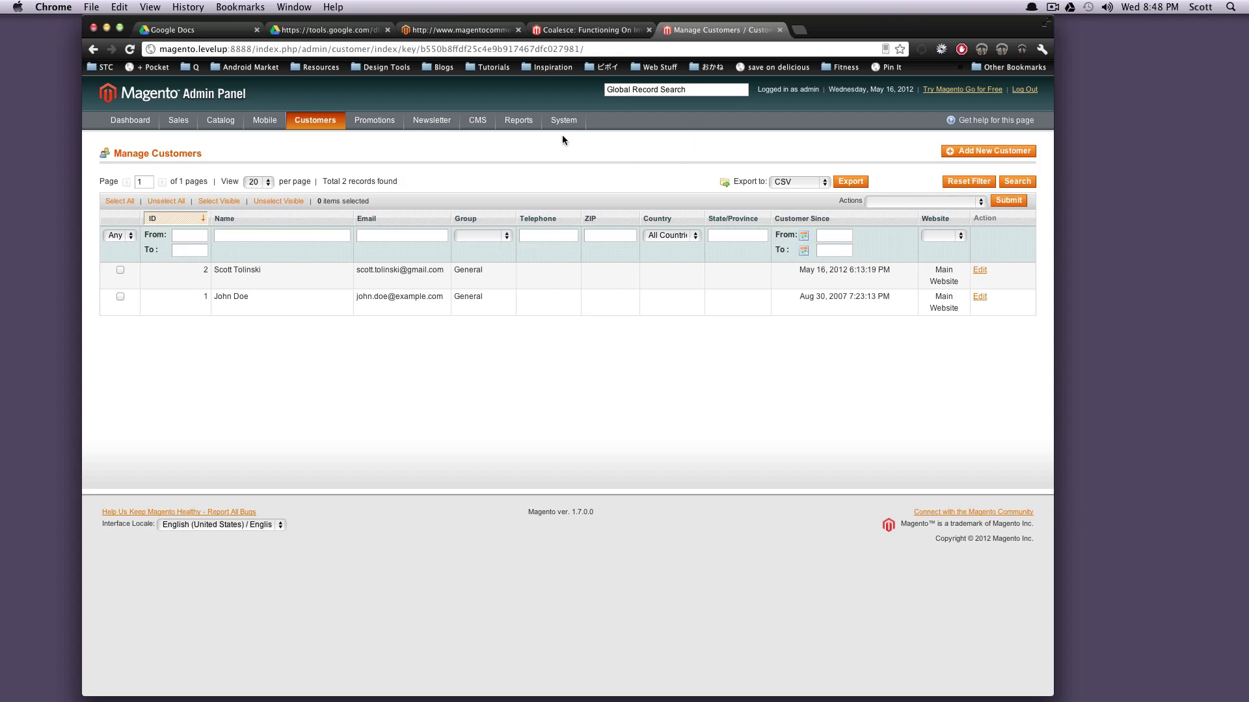
pyautogui.moveTo(324, 125)
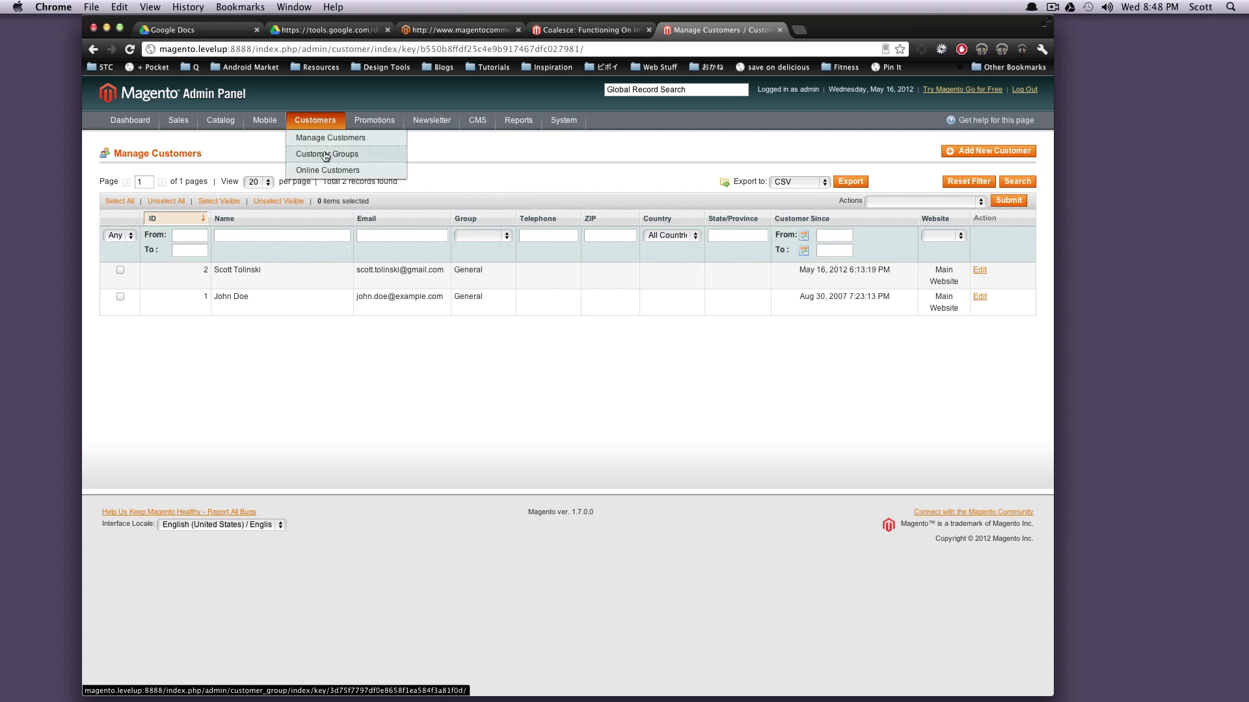
# Check the Customer Groups list, then open Online Customers, which shows nobody currently online
pyautogui.click(324, 155)
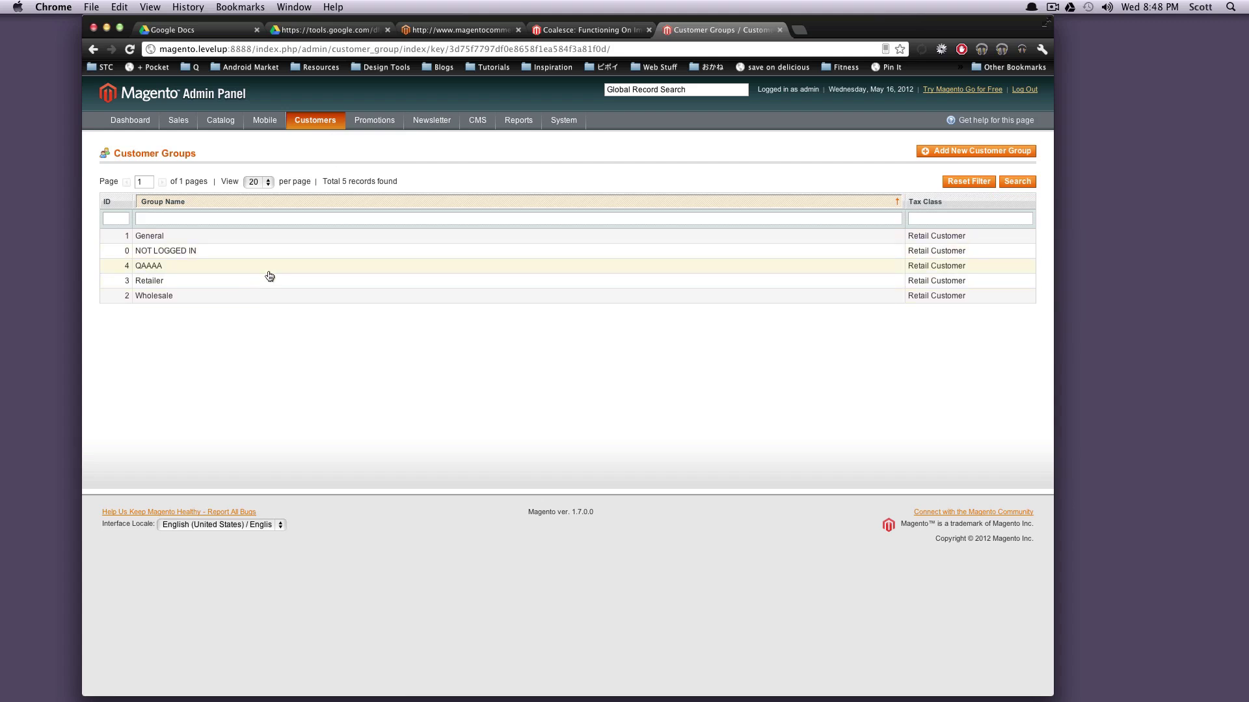
pyautogui.moveTo(359, 125)
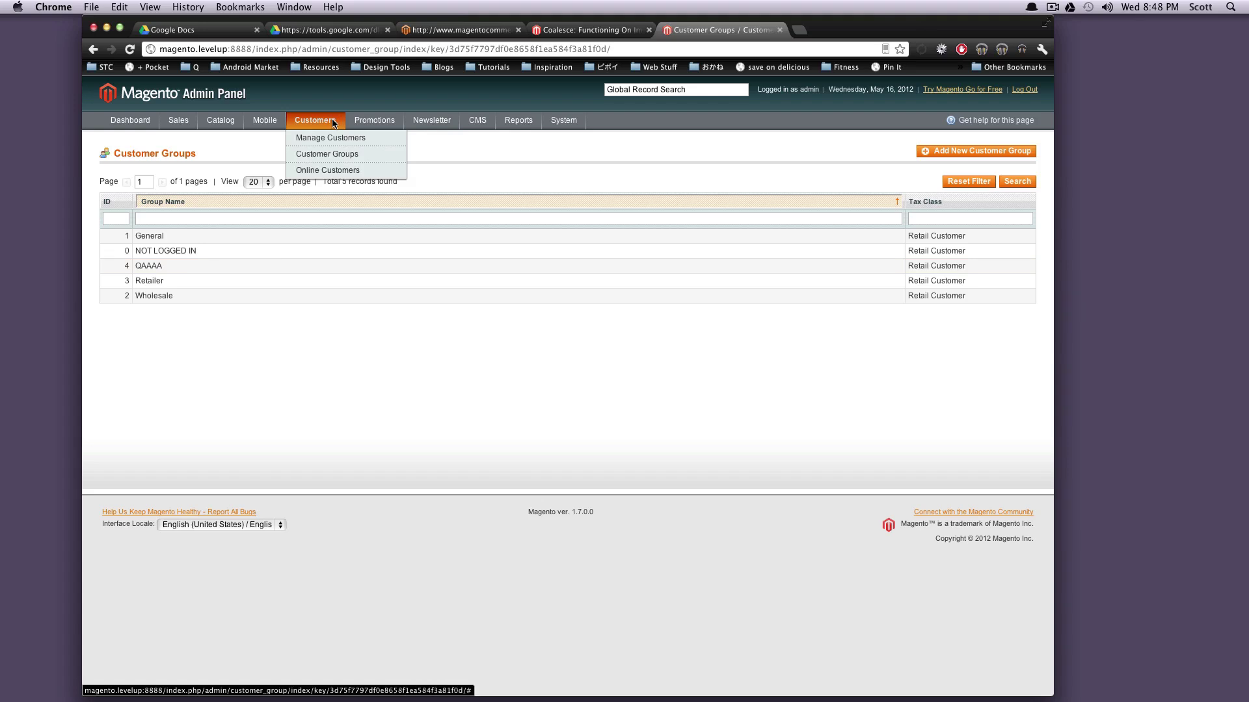
pyautogui.click(331, 170)
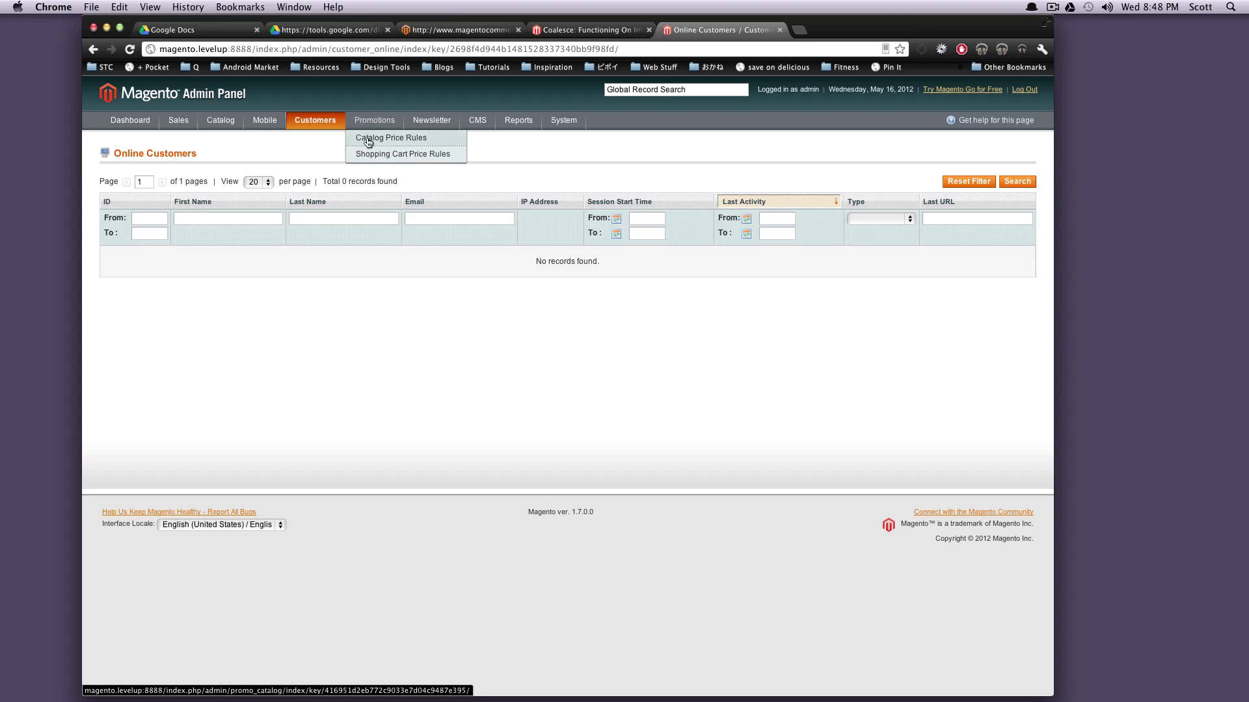
# Review the six catalog price rules, then open the empty Shopping Cart Price Rules list
pyautogui.click(367, 141)
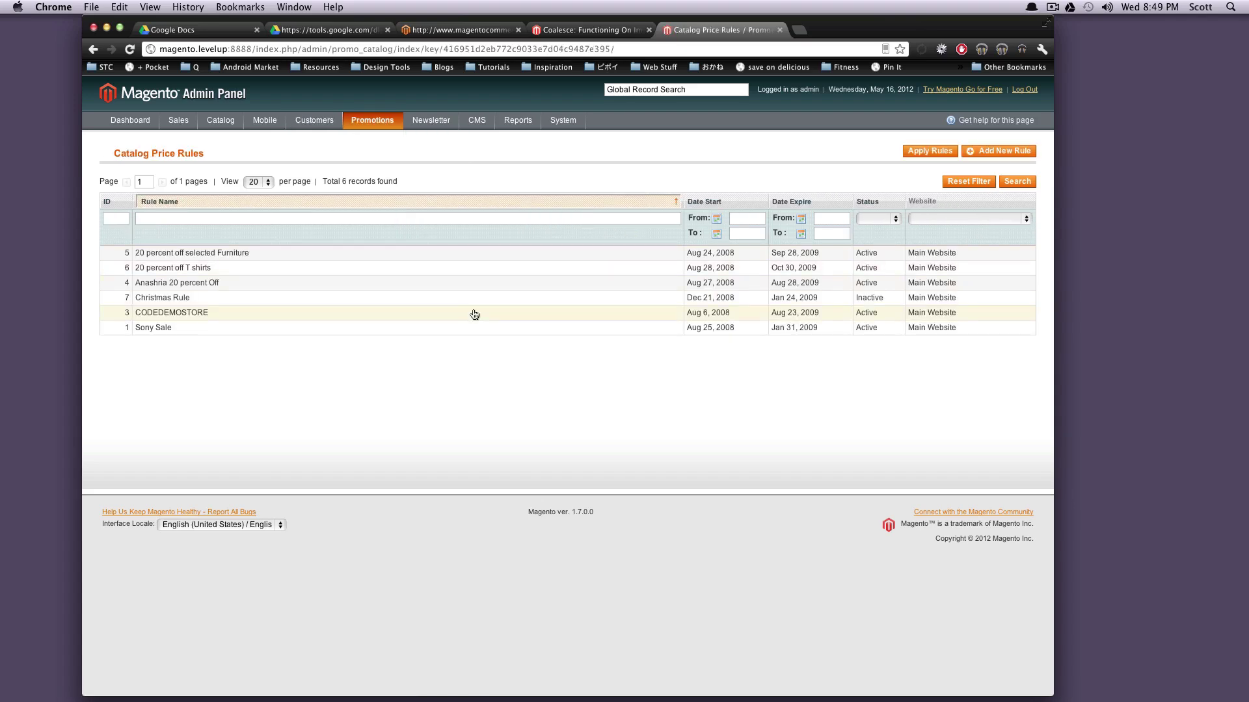
pyautogui.moveTo(361, 121)
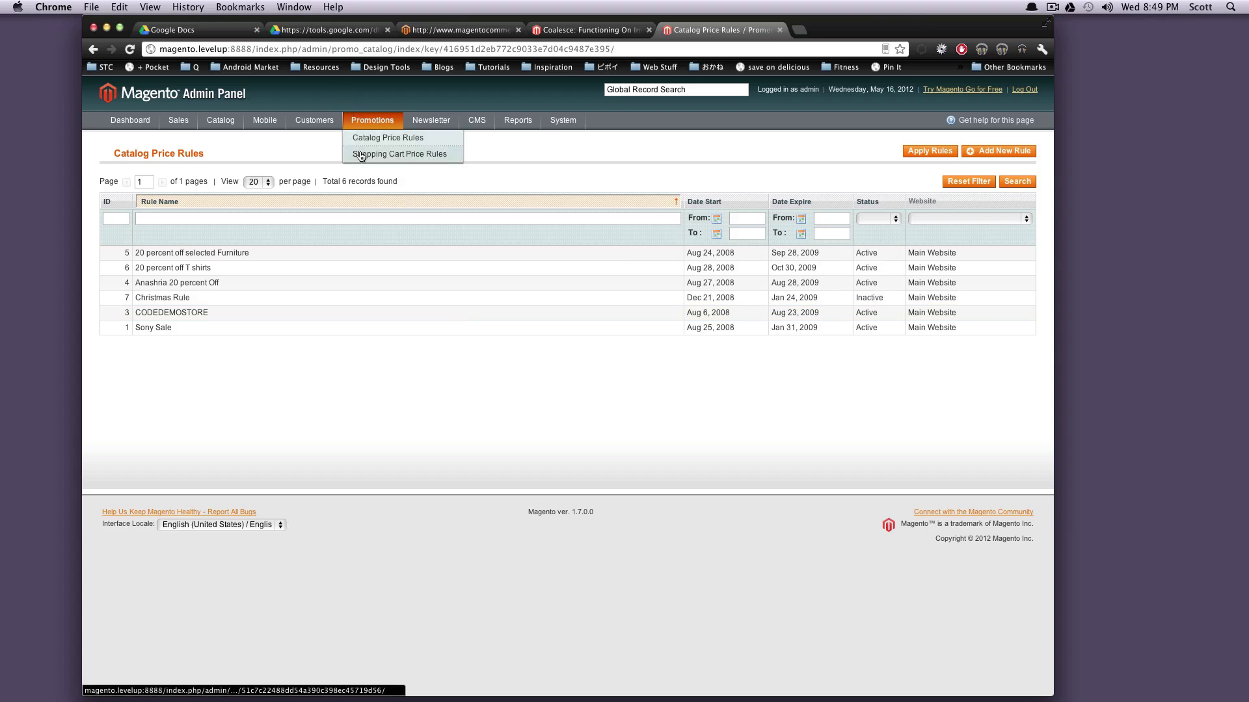
pyautogui.click(361, 155)
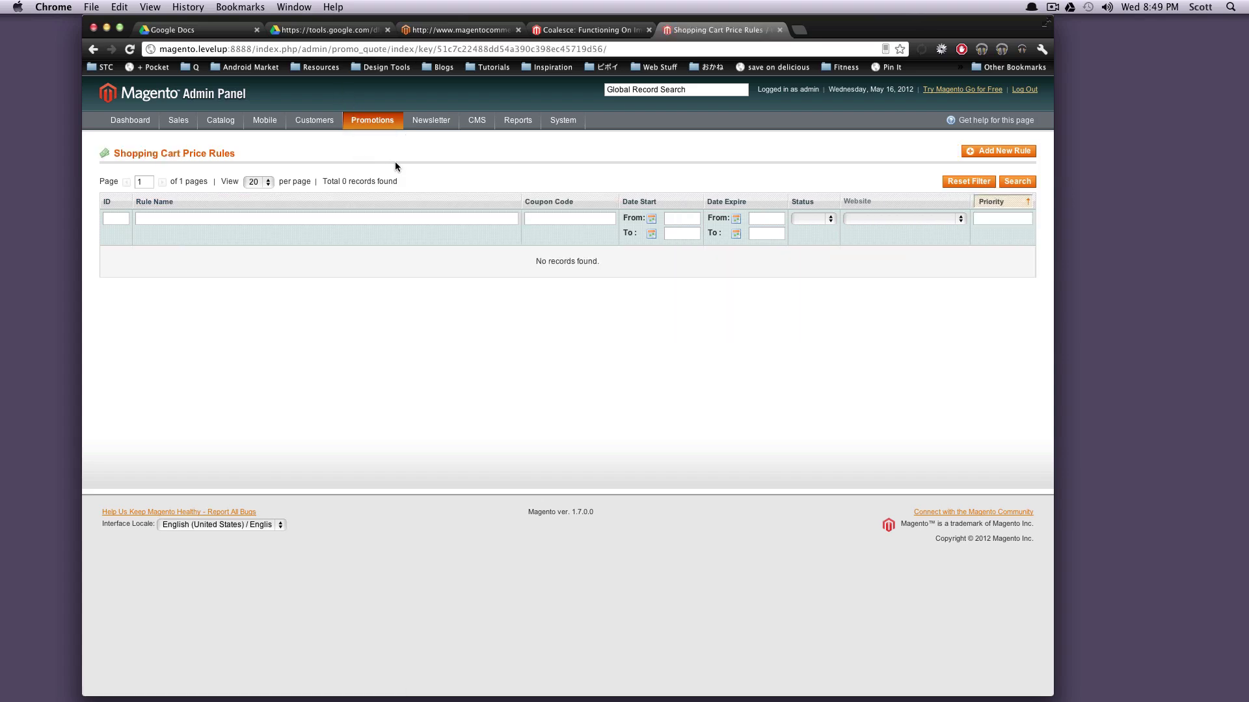
pyautogui.moveTo(442, 122)
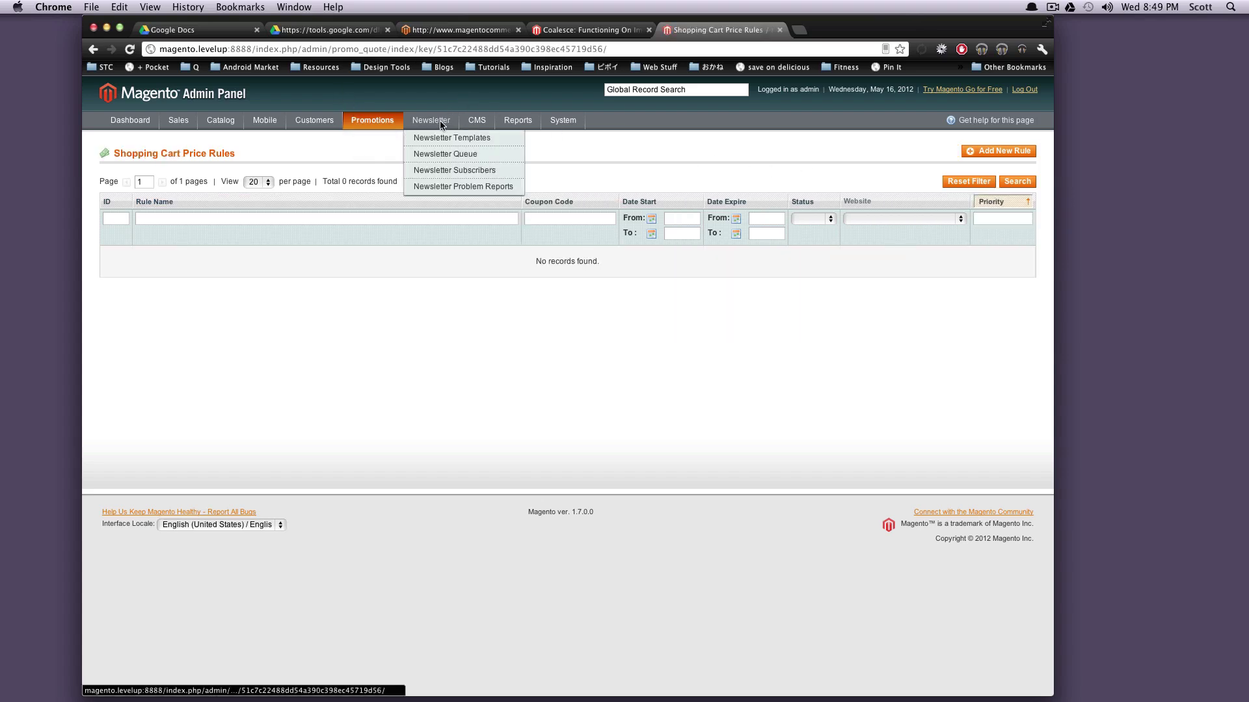
pyautogui.click(441, 137)
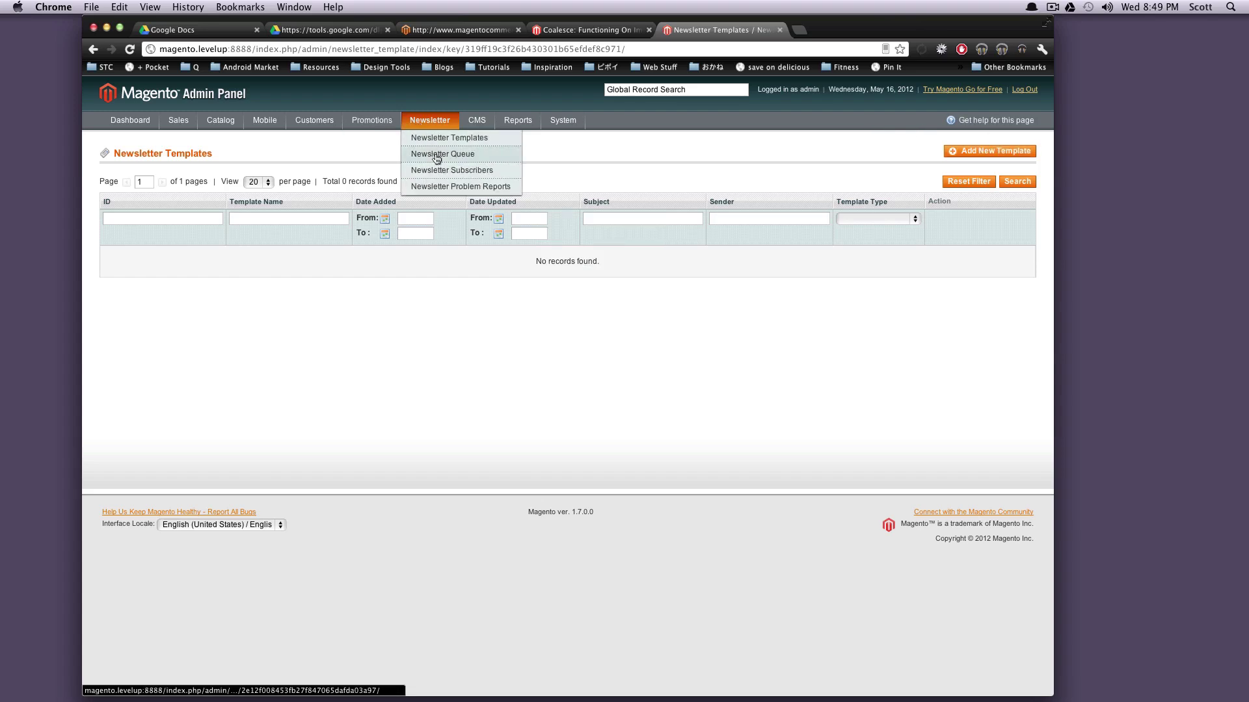
# Switch to the storefront product page and go to the store's home page via the logo
pyautogui.click(588, 29)
pyautogui.scroll(-2, 532, 443)
pyautogui.scroll(3, 532, 443)
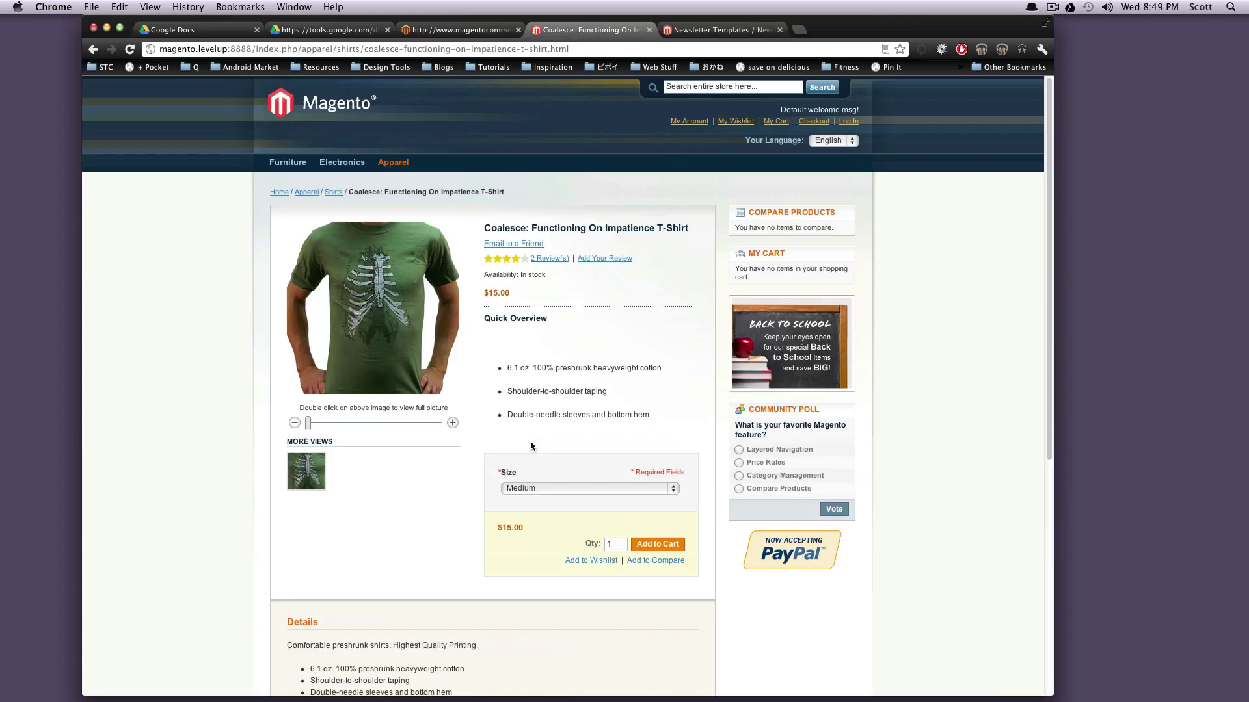
pyautogui.click(336, 99)
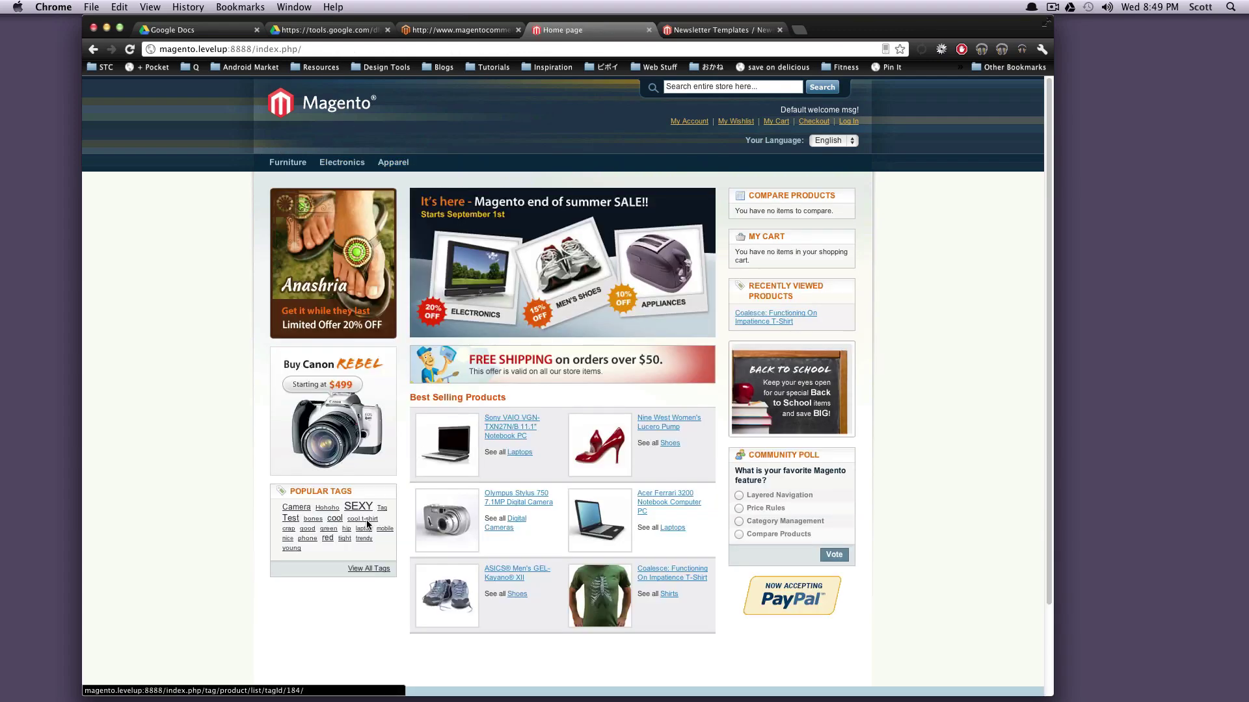
# Open the storefront Customer Service page from the footer, then return to the admin Newsletter Templates
pyautogui.scroll(-3, 384, 475)
pyautogui.scroll(2, 623, 353)
pyautogui.scroll(-2, 494, 499)
pyautogui.click(558, 603)
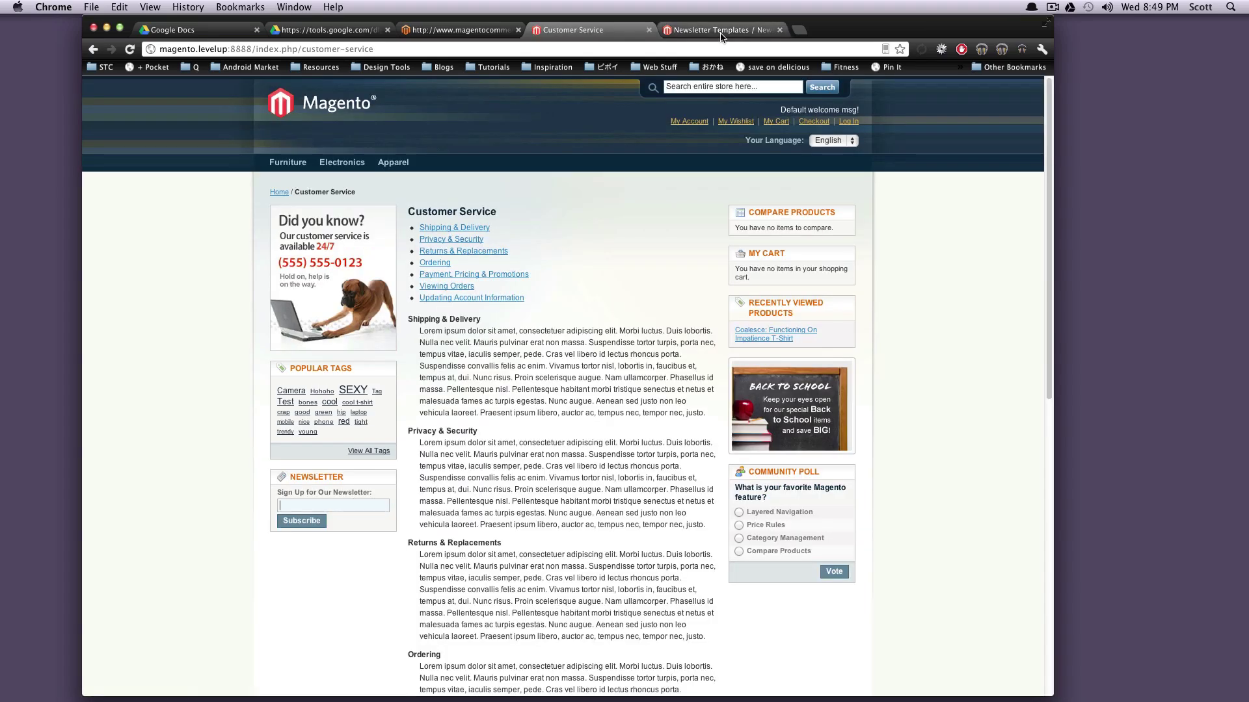
pyautogui.click(721, 37)
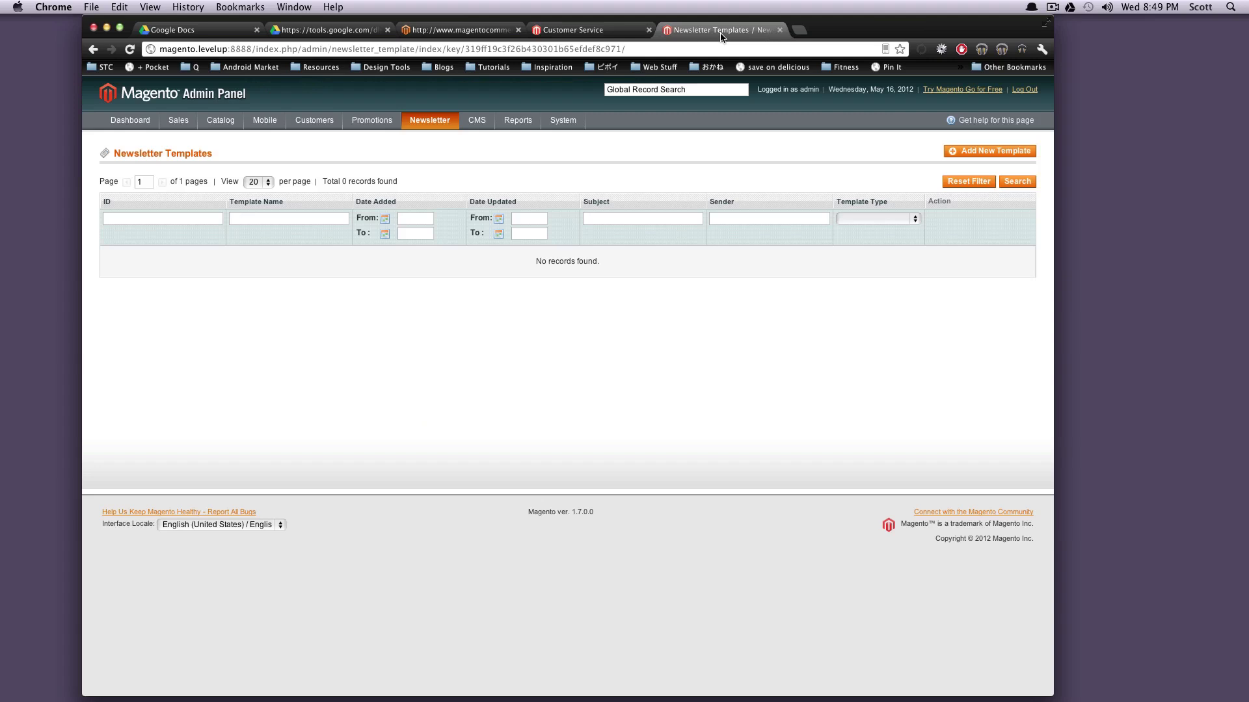
# View the empty Newsletter Subscribers list, then the Newsletter Problem Reports page showing no problems
pyautogui.moveTo(428, 119)
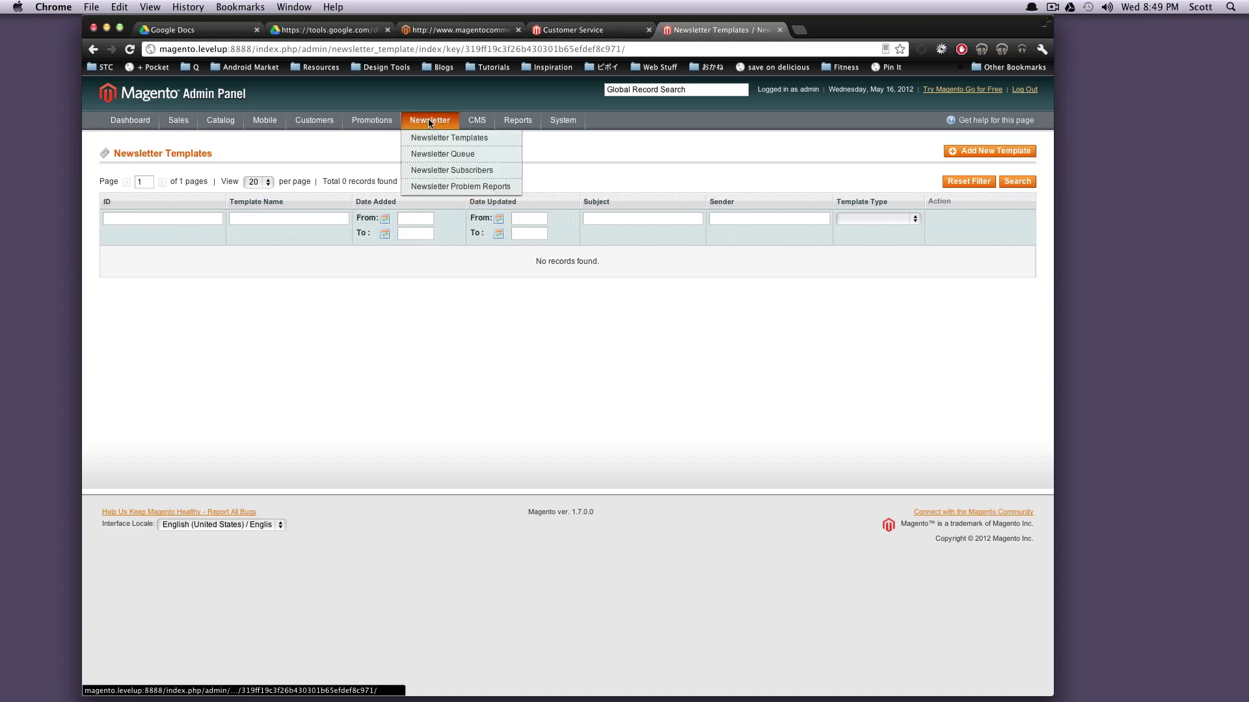
pyautogui.click(446, 172)
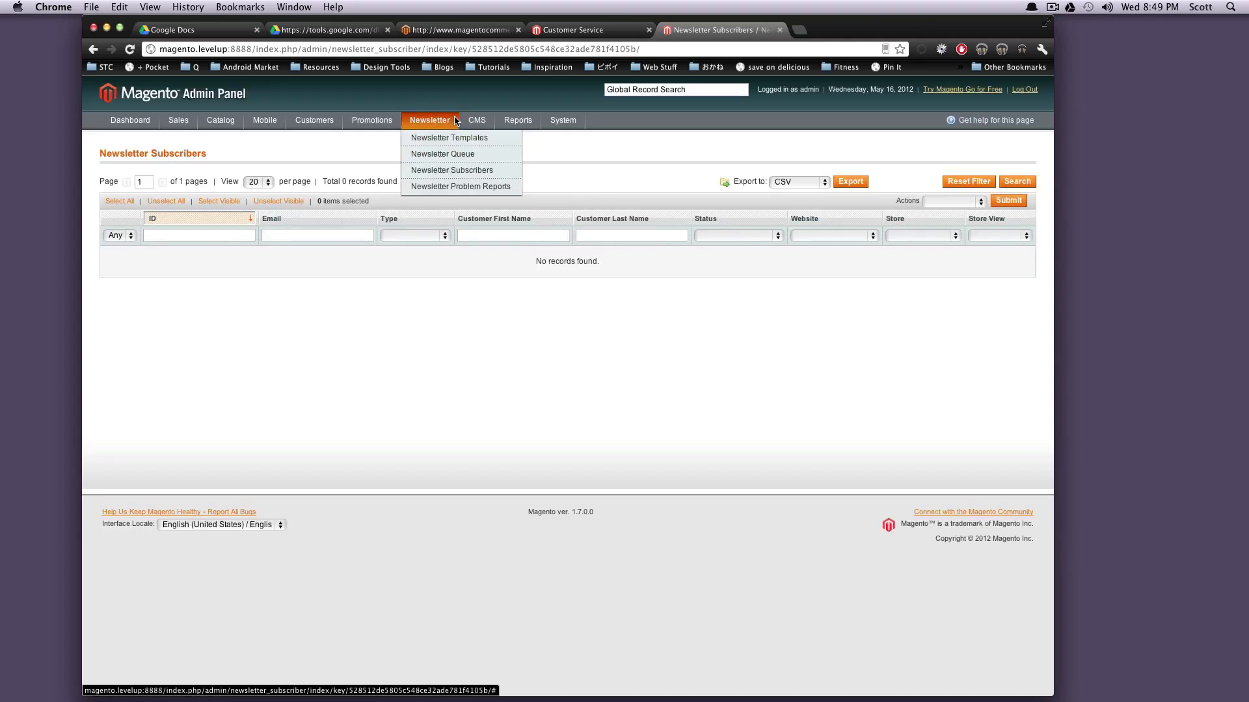
pyautogui.click(439, 187)
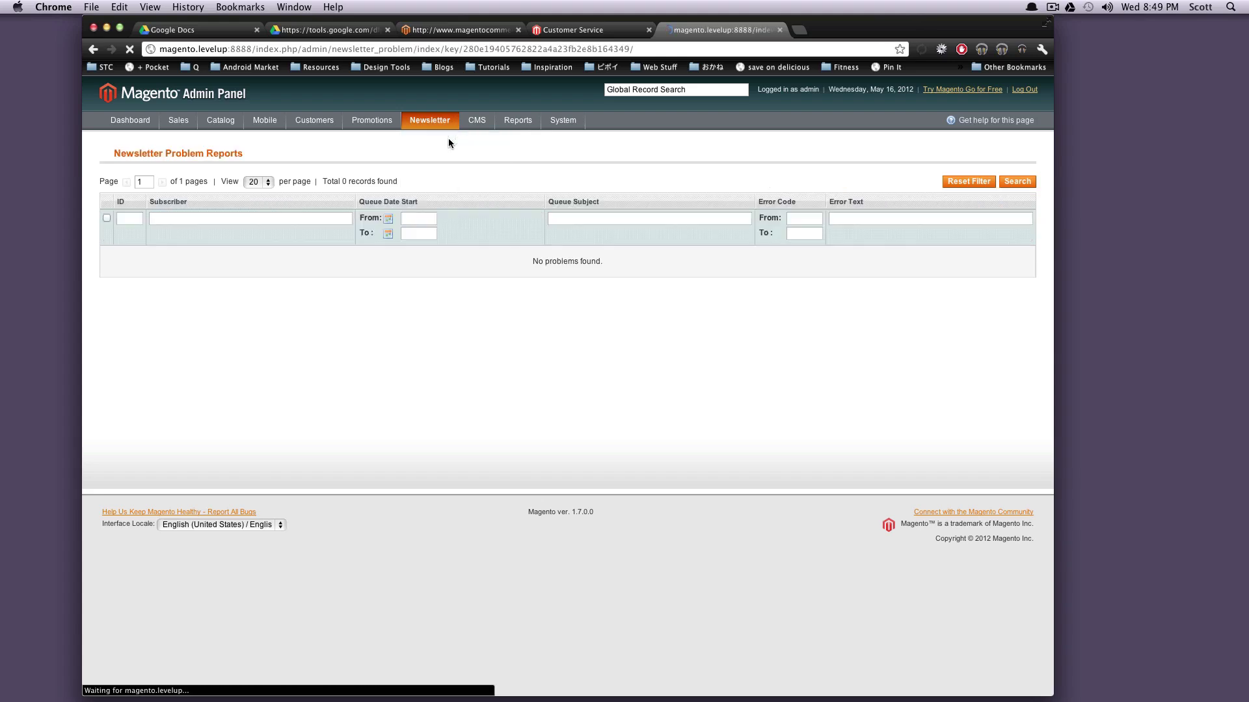
pyautogui.moveTo(477, 121)
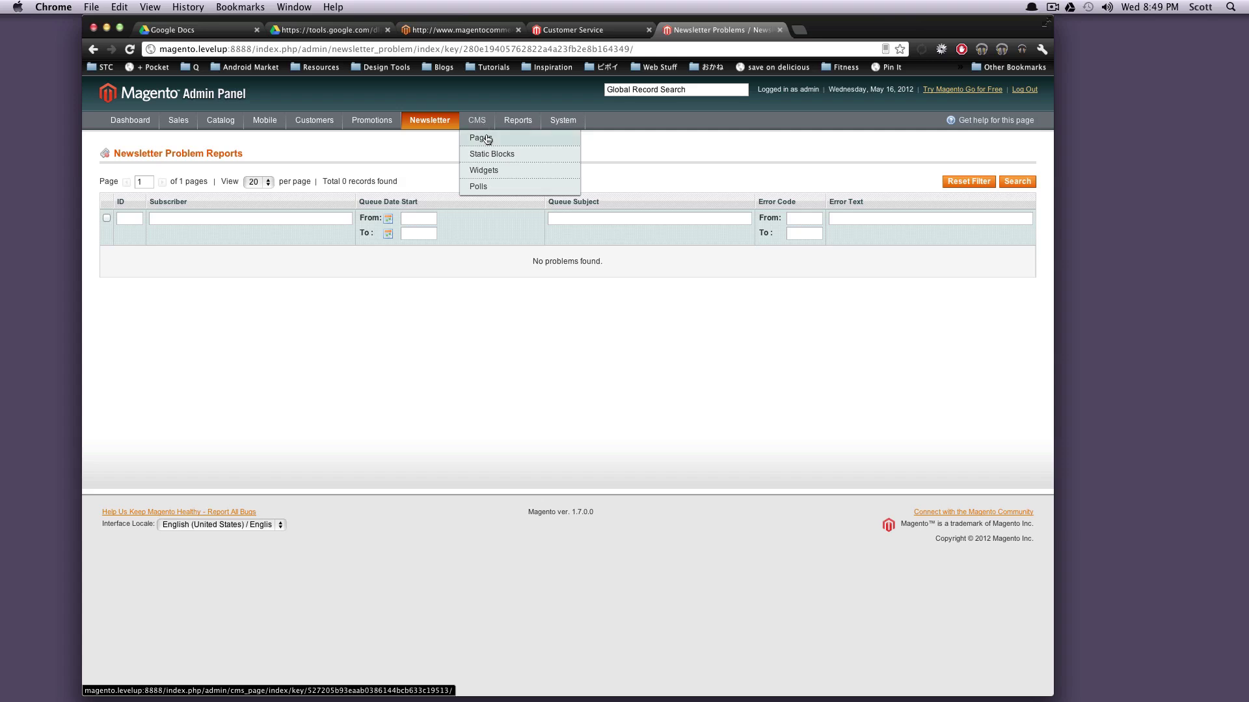
# Open the About Us CMS page for editing and look through its body content
pyautogui.click(486, 139)
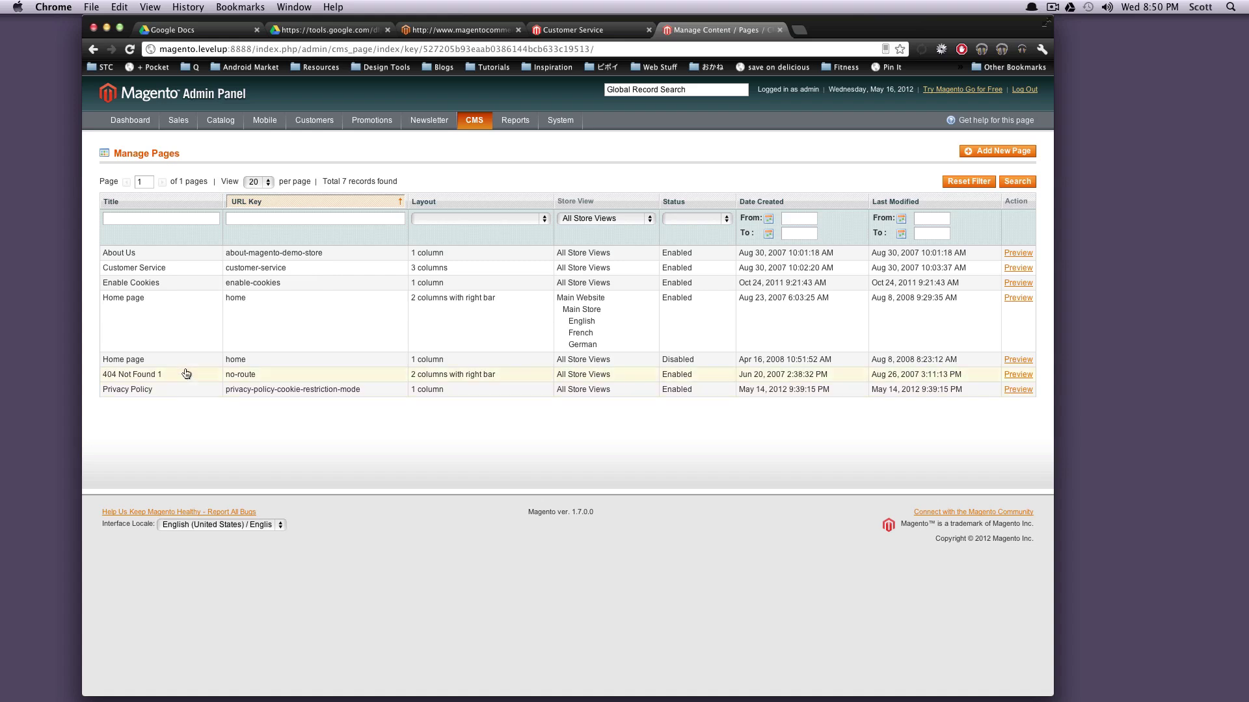
pyautogui.click(184, 255)
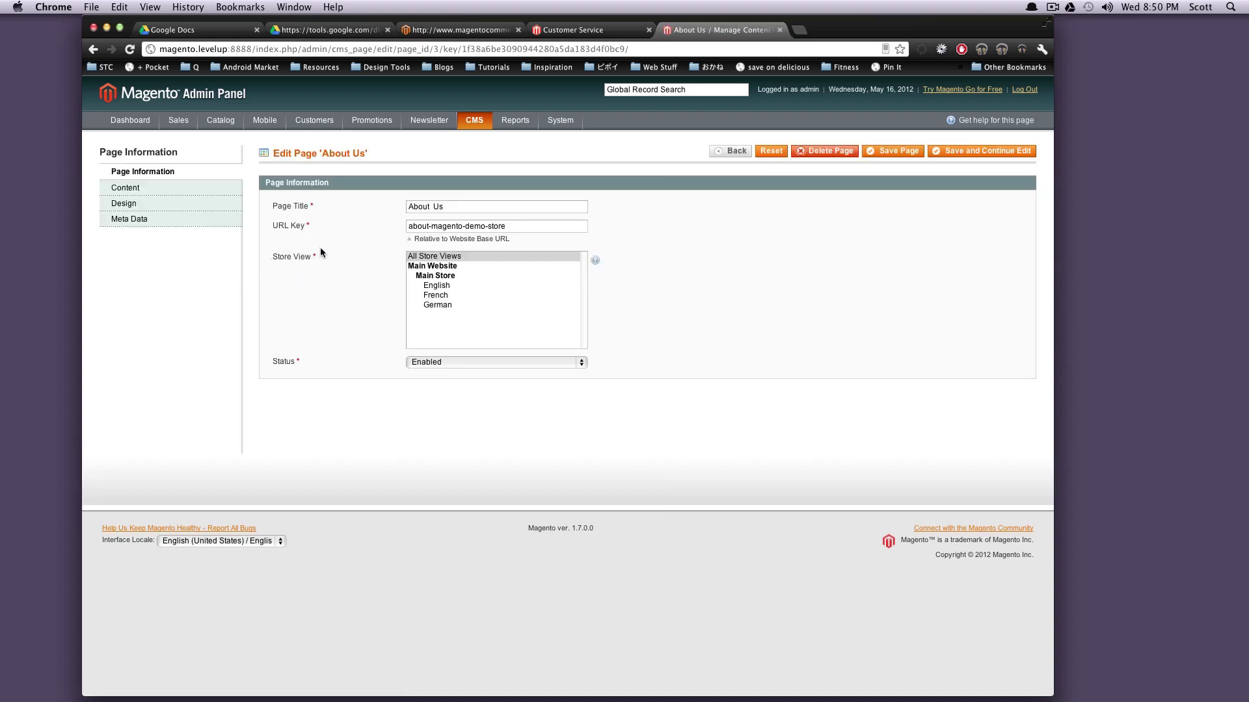
pyautogui.click(155, 189)
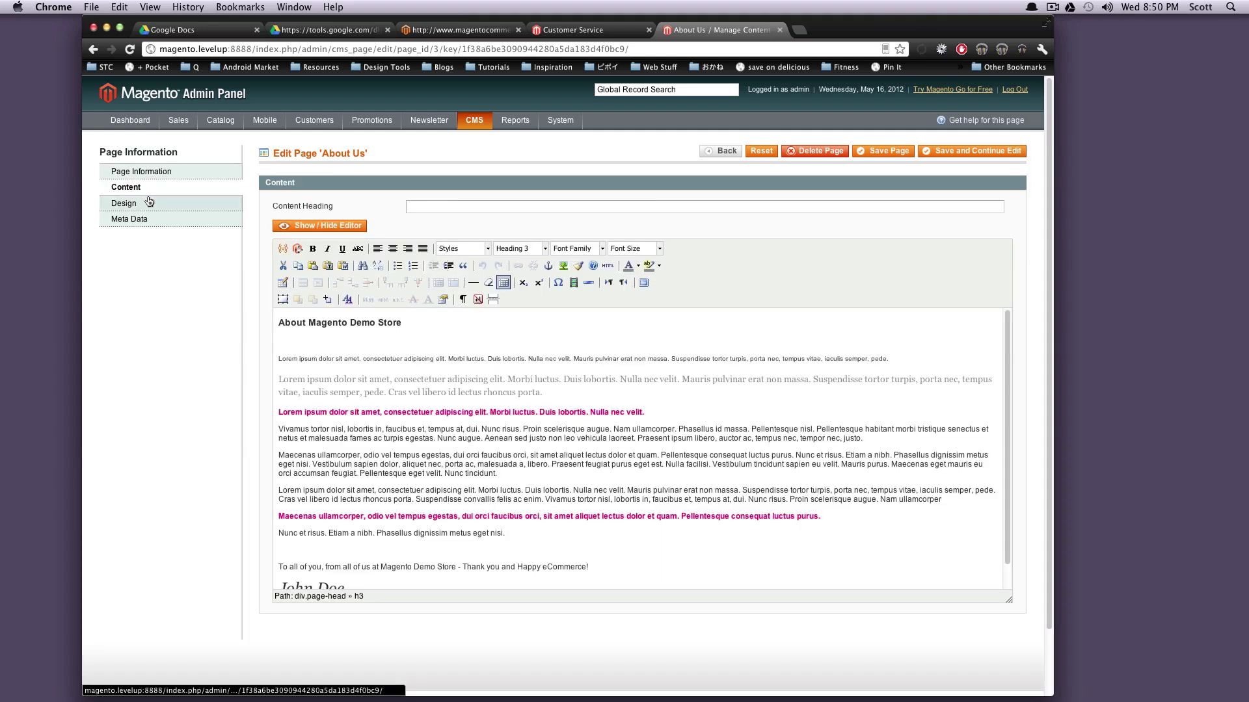
pyautogui.moveTo(475, 455); pyautogui.dragTo(394, 378)
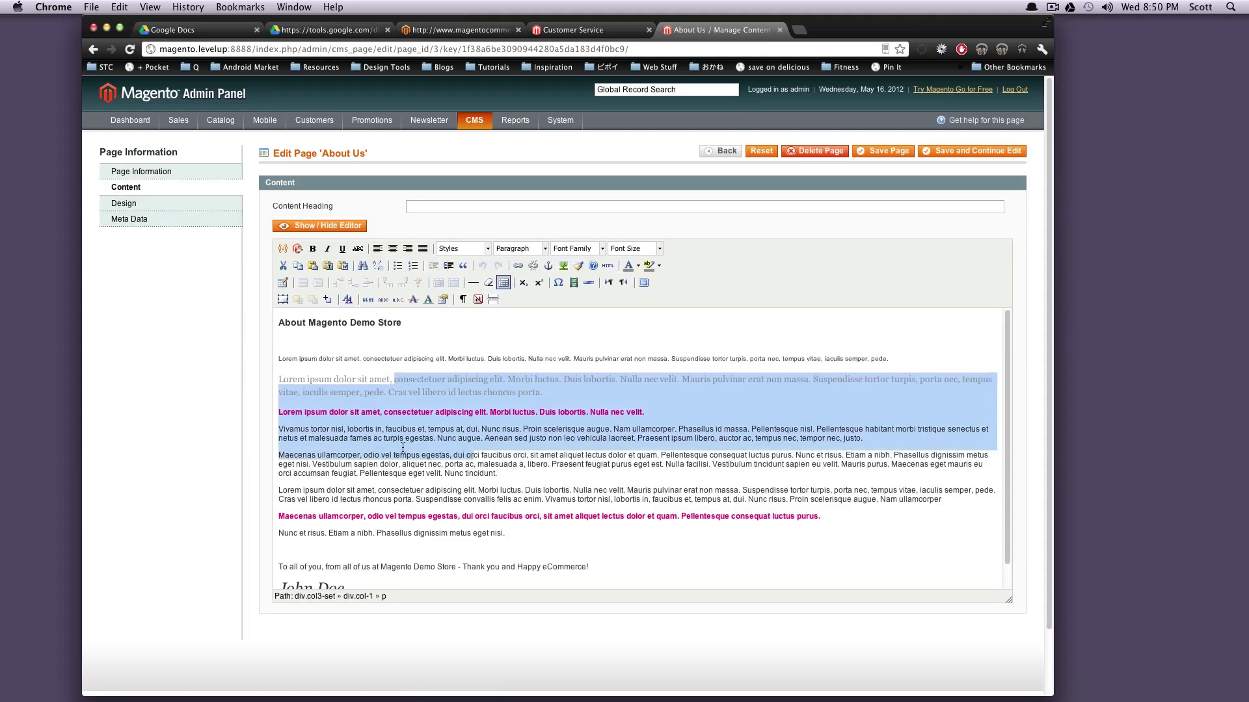
# Review the page's Design settings, keeping the 1 column layout, and its empty Meta Data fields
pyautogui.click(208, 204)
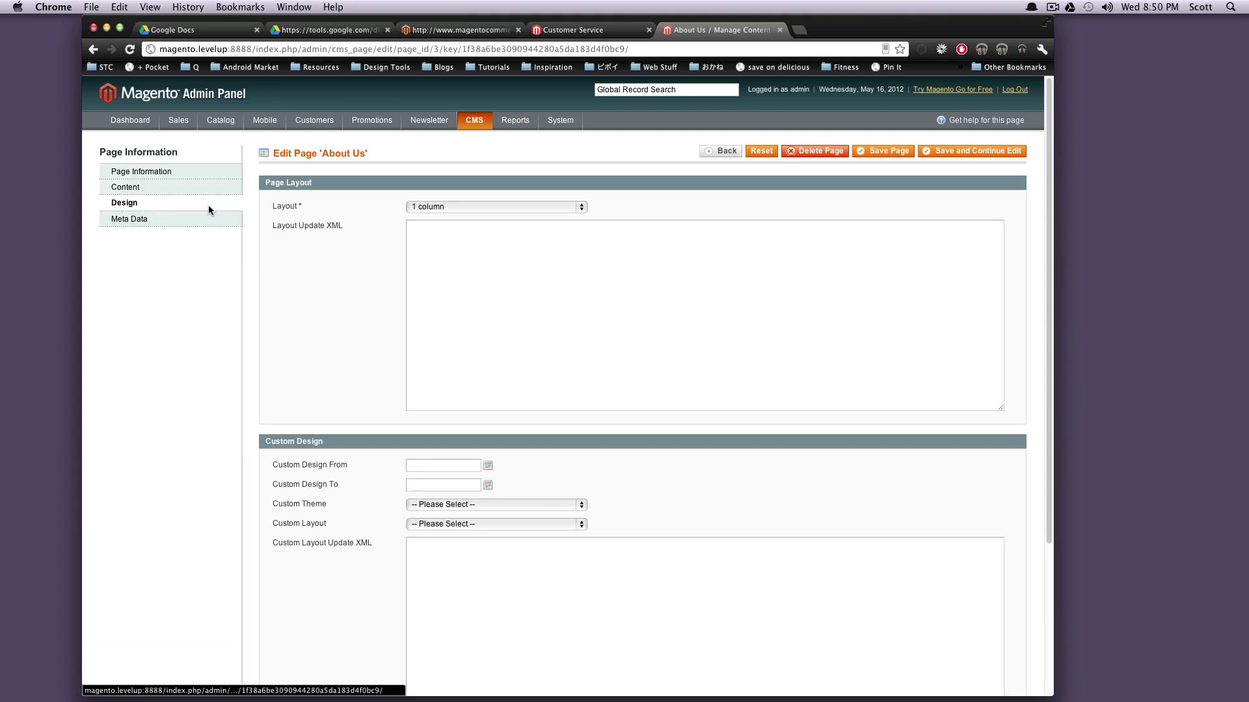
pyautogui.click(426, 204)
pyautogui.click(186, 237)
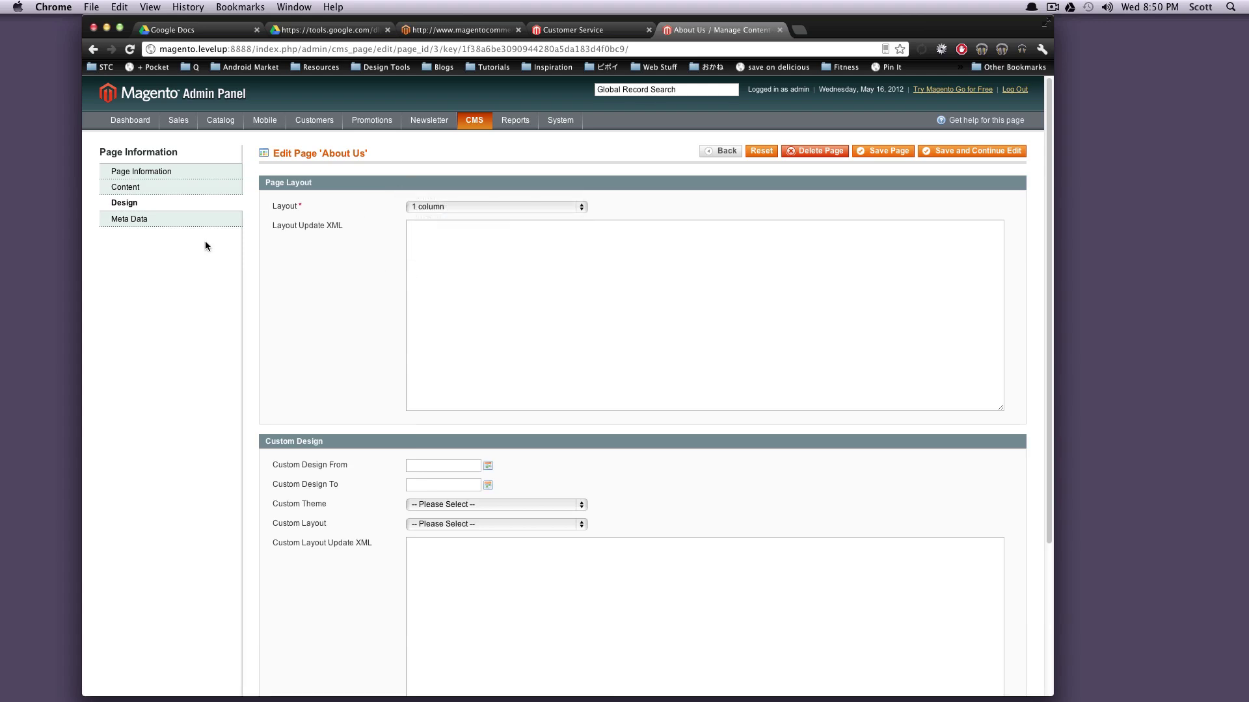
pyautogui.click(159, 219)
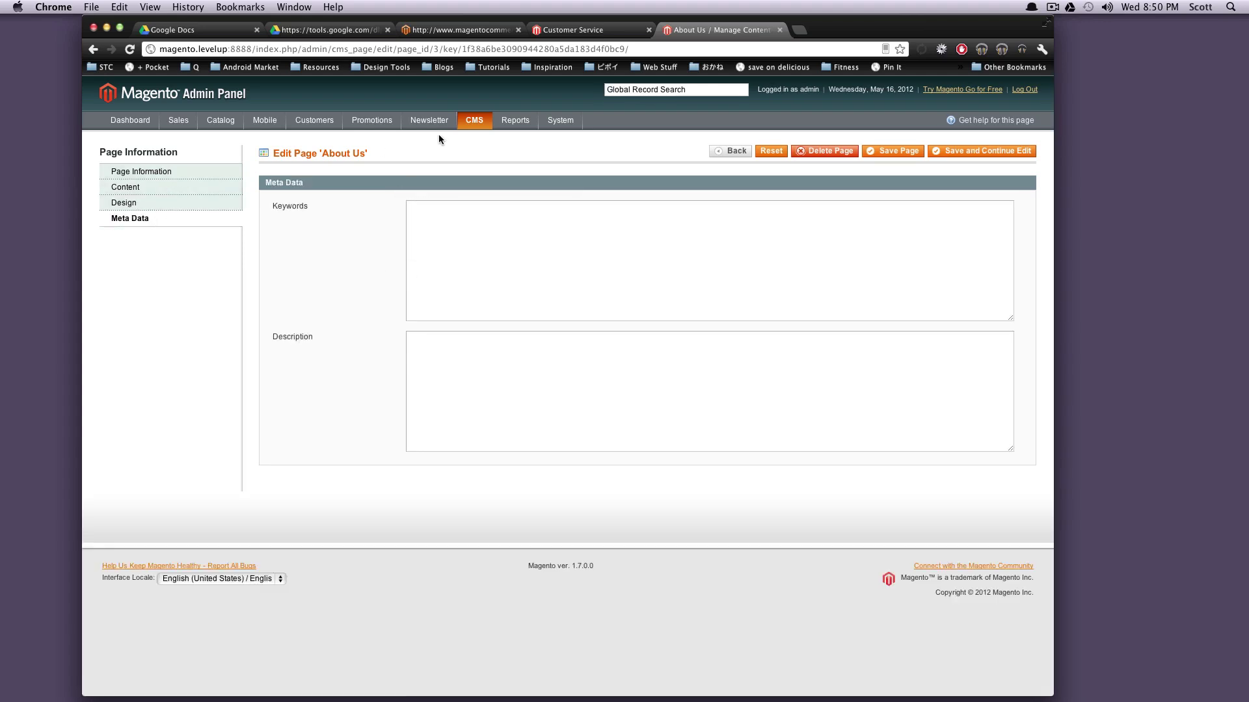
pyautogui.moveTo(473, 123)
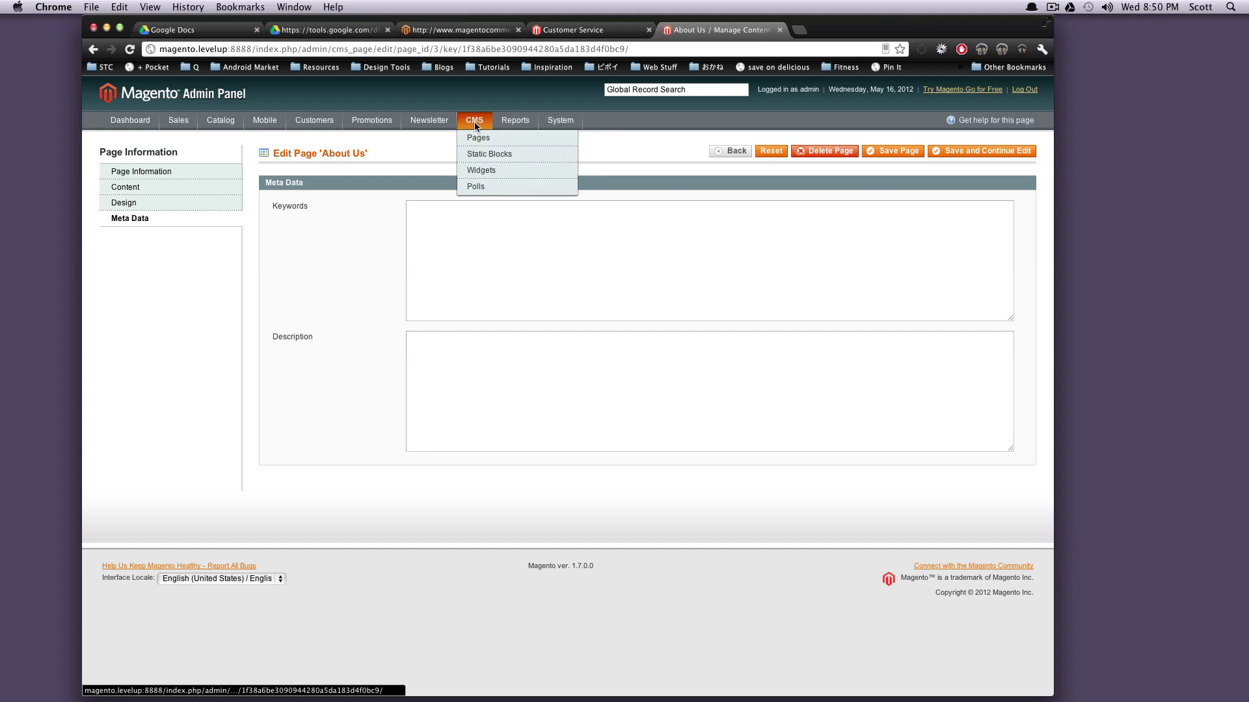
# Open the Footer Links static block for editing and compare it with the storefront footer
pyautogui.click(474, 157)
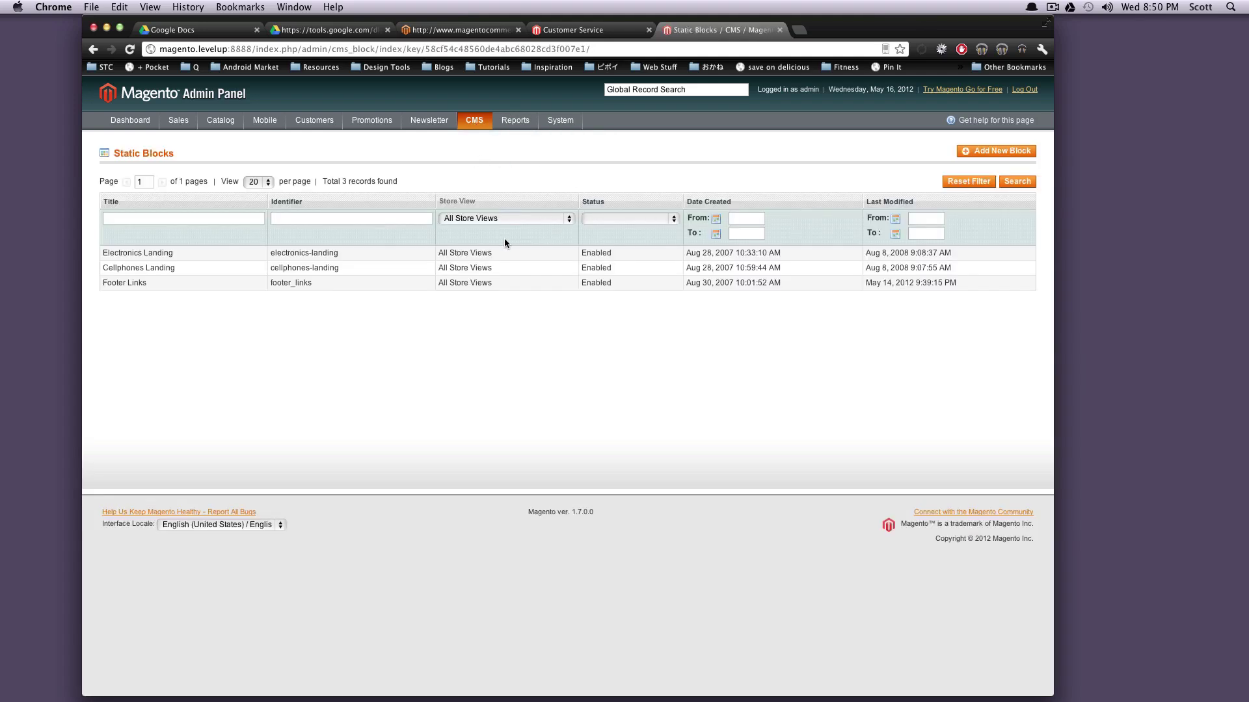
pyautogui.click(238, 286)
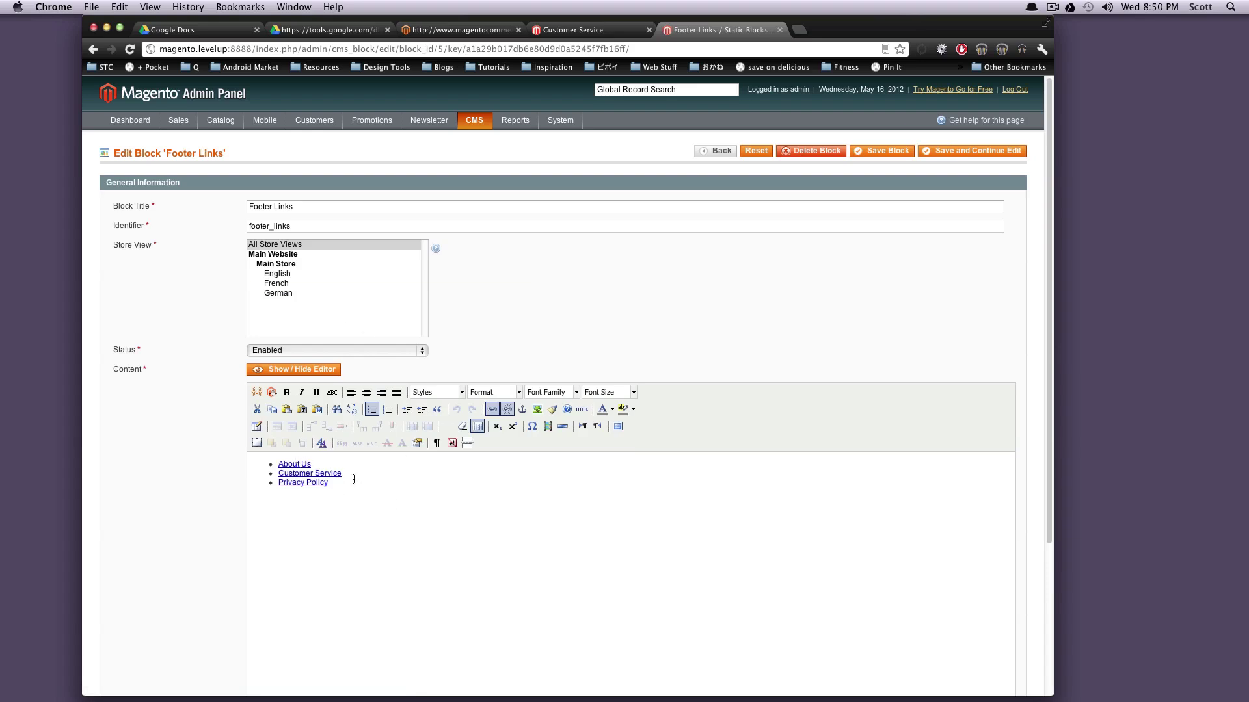
pyautogui.click(598, 30)
pyautogui.scroll(-10, 665, 292)
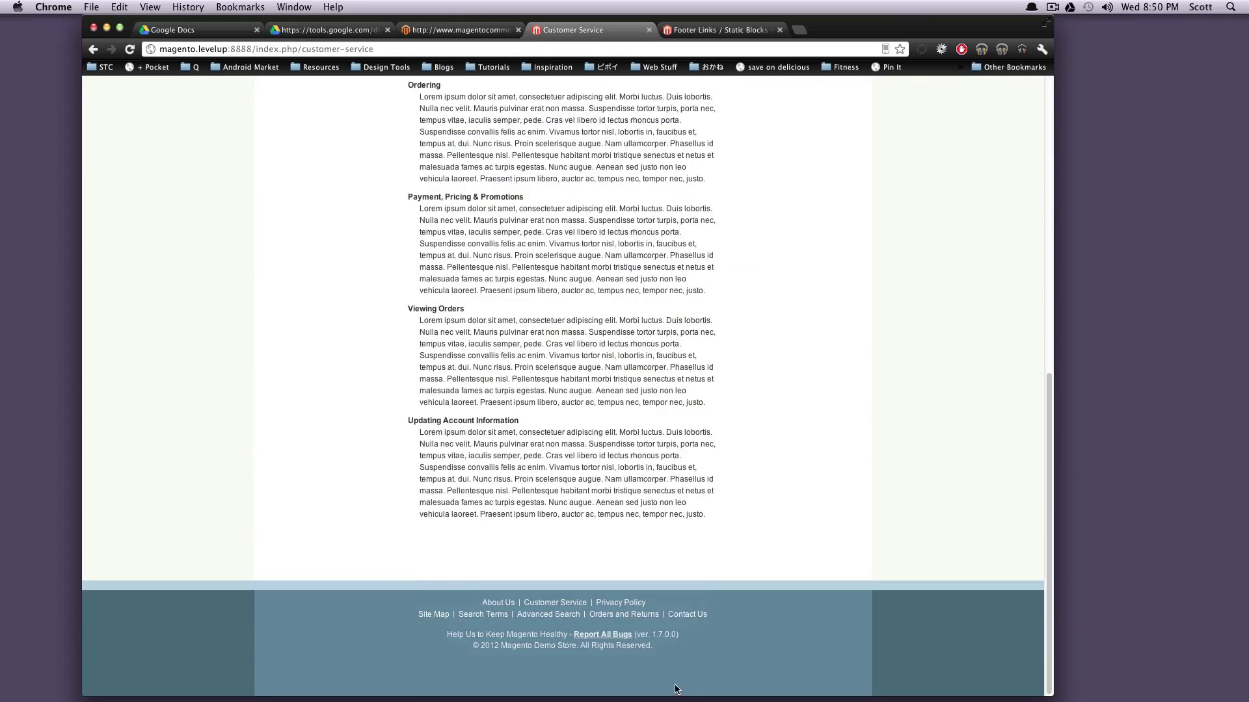
pyautogui.click(719, 30)
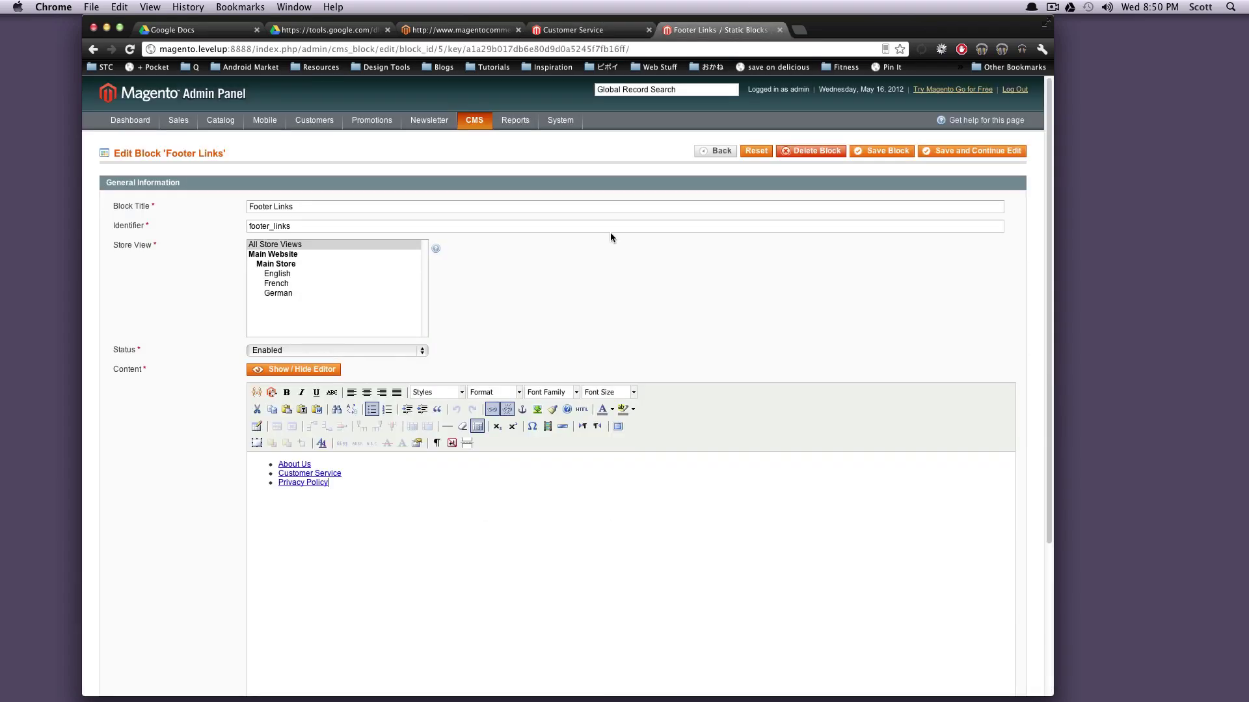
# Add a 'Test' item after Privacy Policy, save the block, and reload the storefront to confirm
pyautogui.press('Return')
pyautogui.write('Test')
pyautogui.click(883, 151)
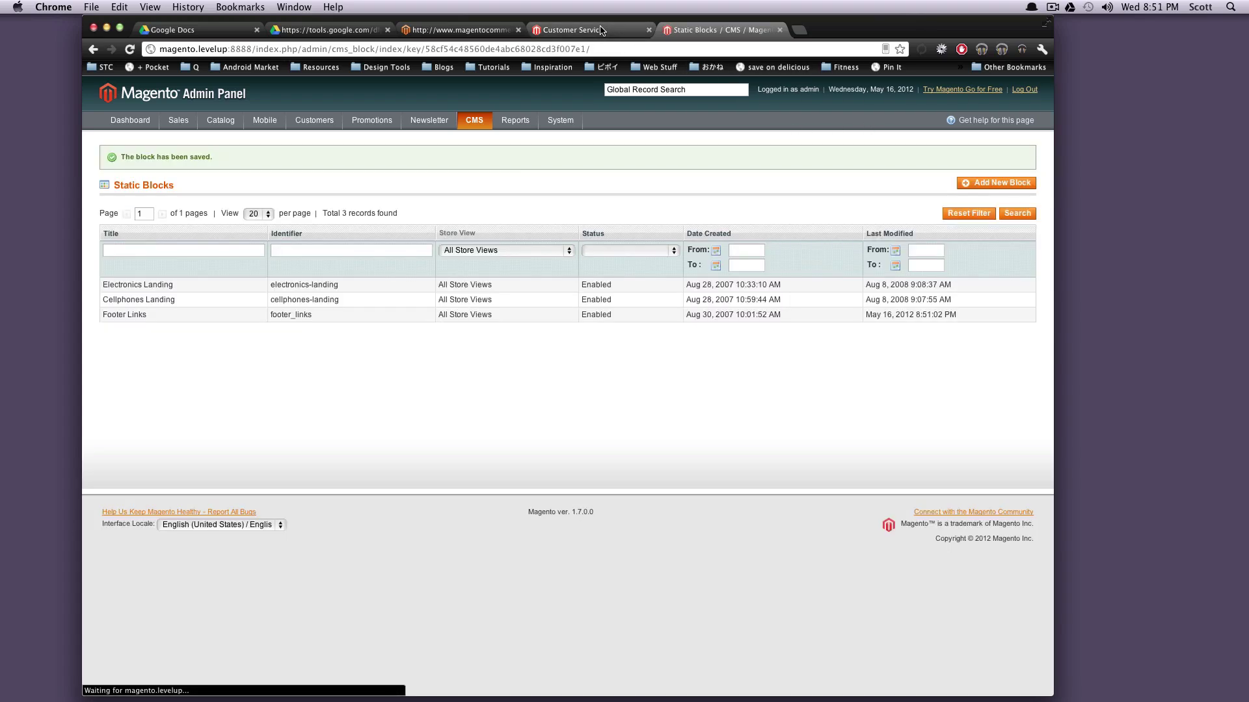
pyautogui.click(572, 30)
pyautogui.press('super+r')
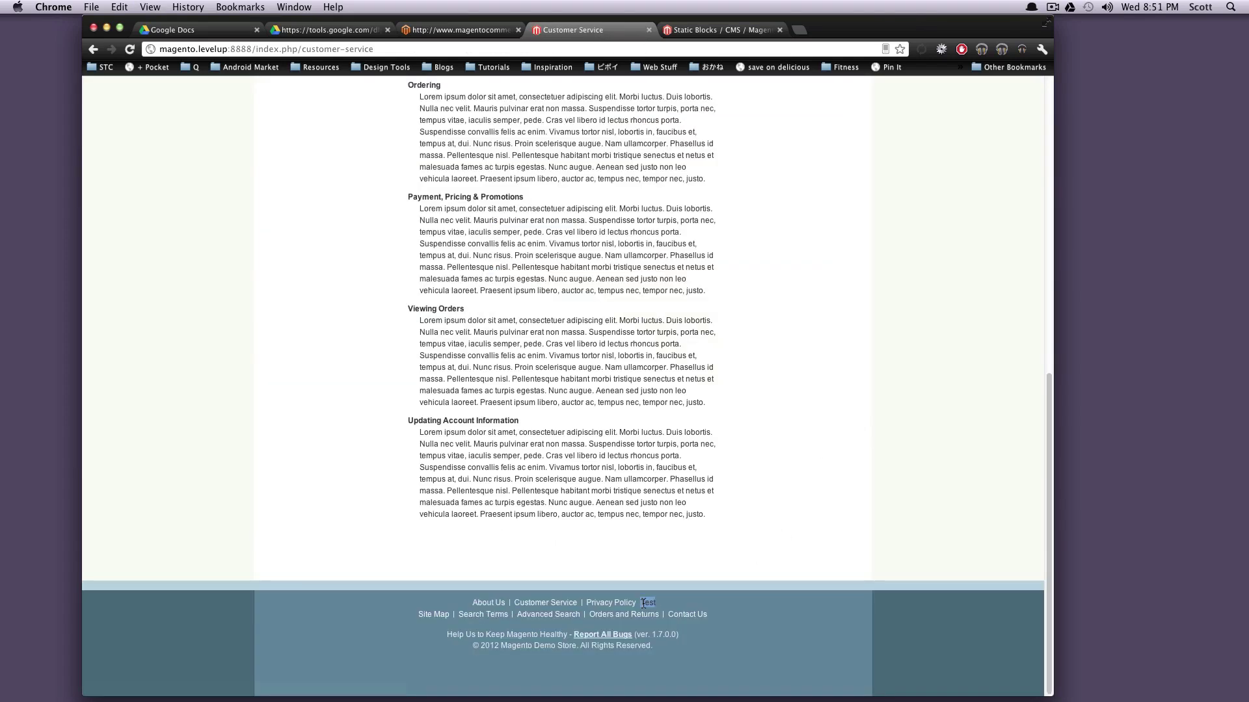
# From the widget instances list, start a new widget instance and look over its available types
pyautogui.click(681, 32)
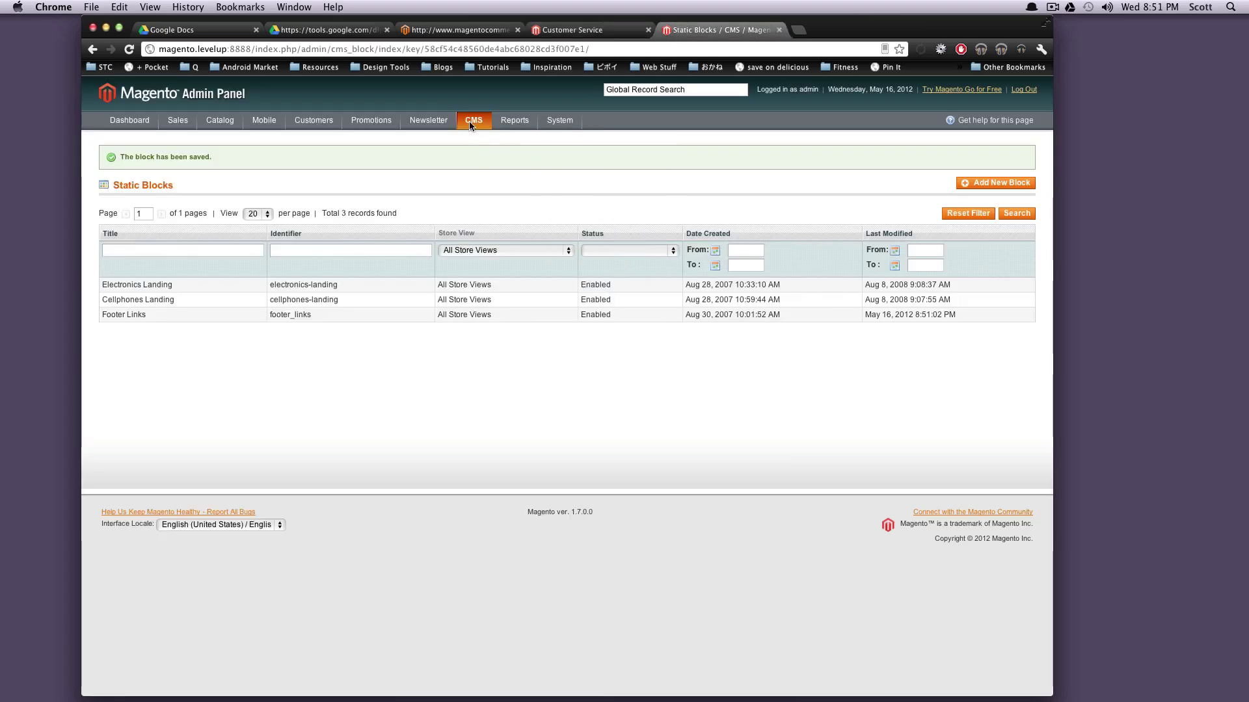
pyautogui.moveTo(473, 120)
pyautogui.click(480, 172)
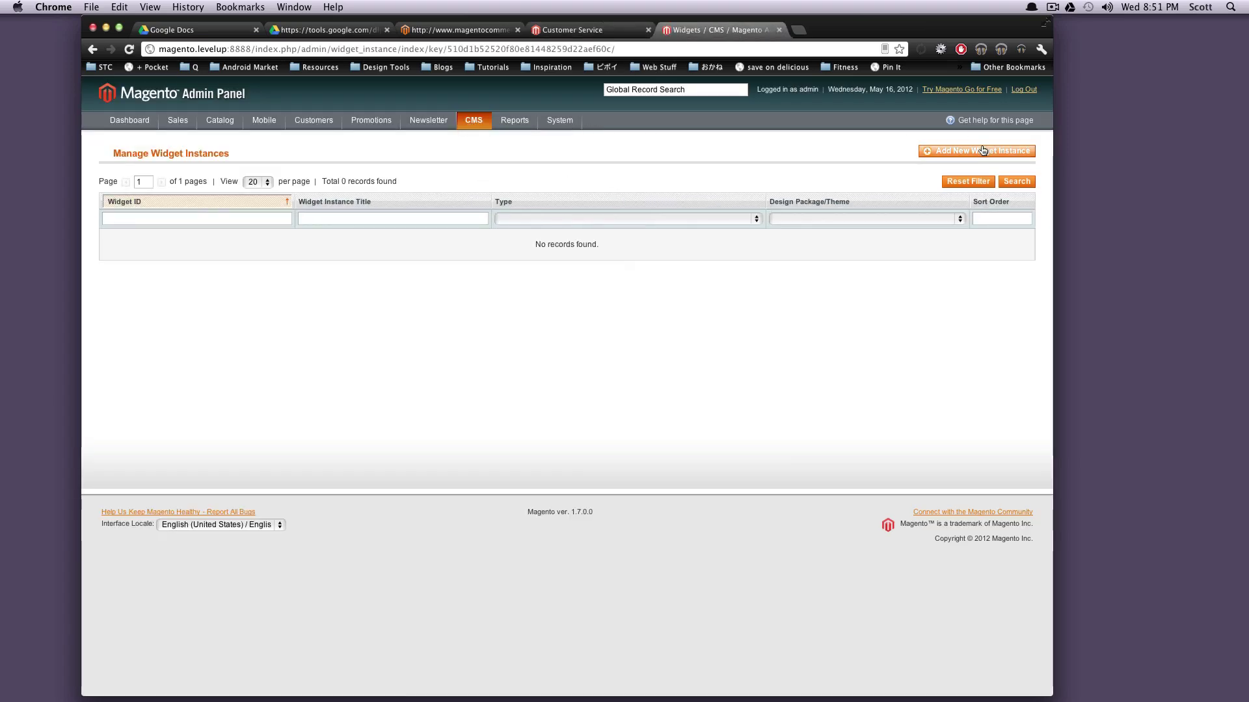
pyautogui.click(977, 150)
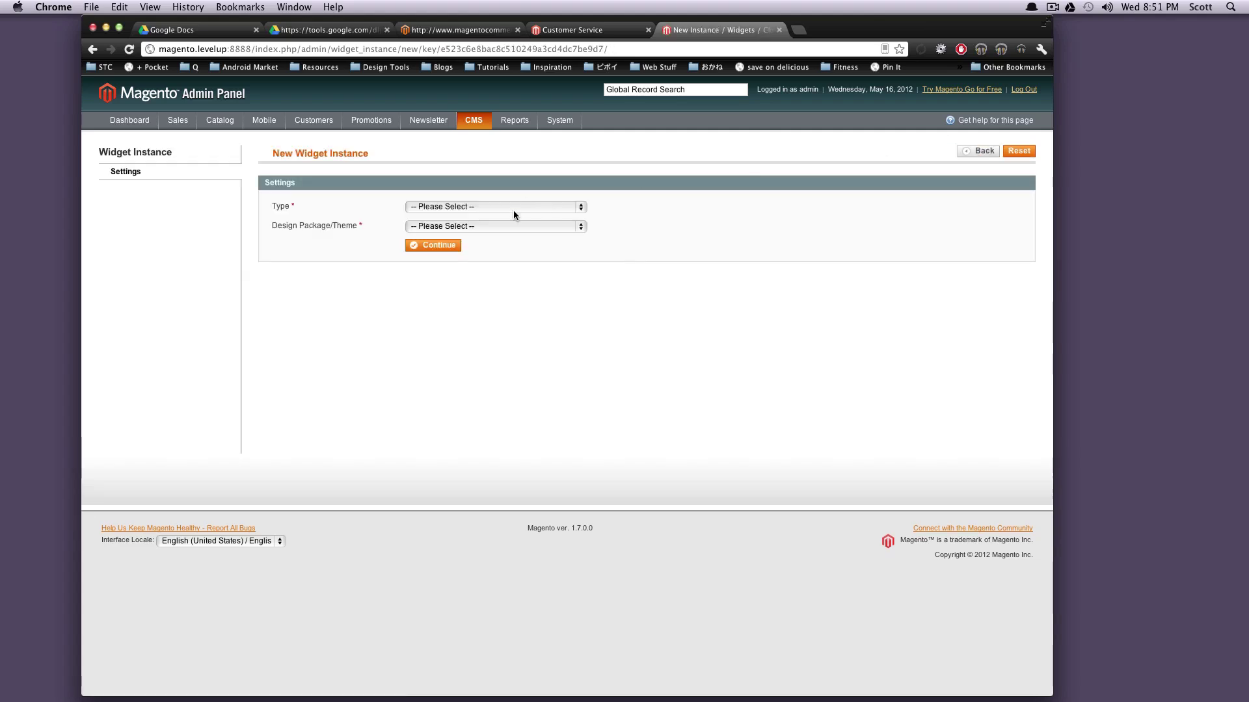
pyautogui.click(548, 206)
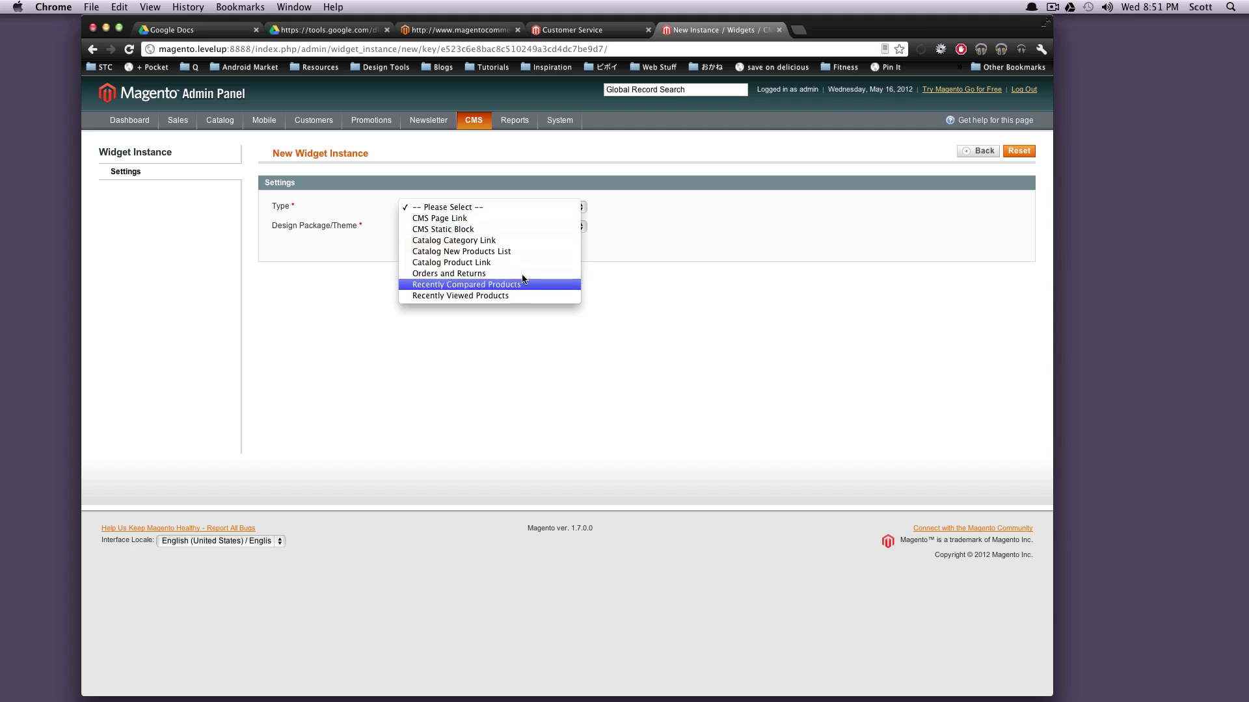
pyautogui.click(591, 229)
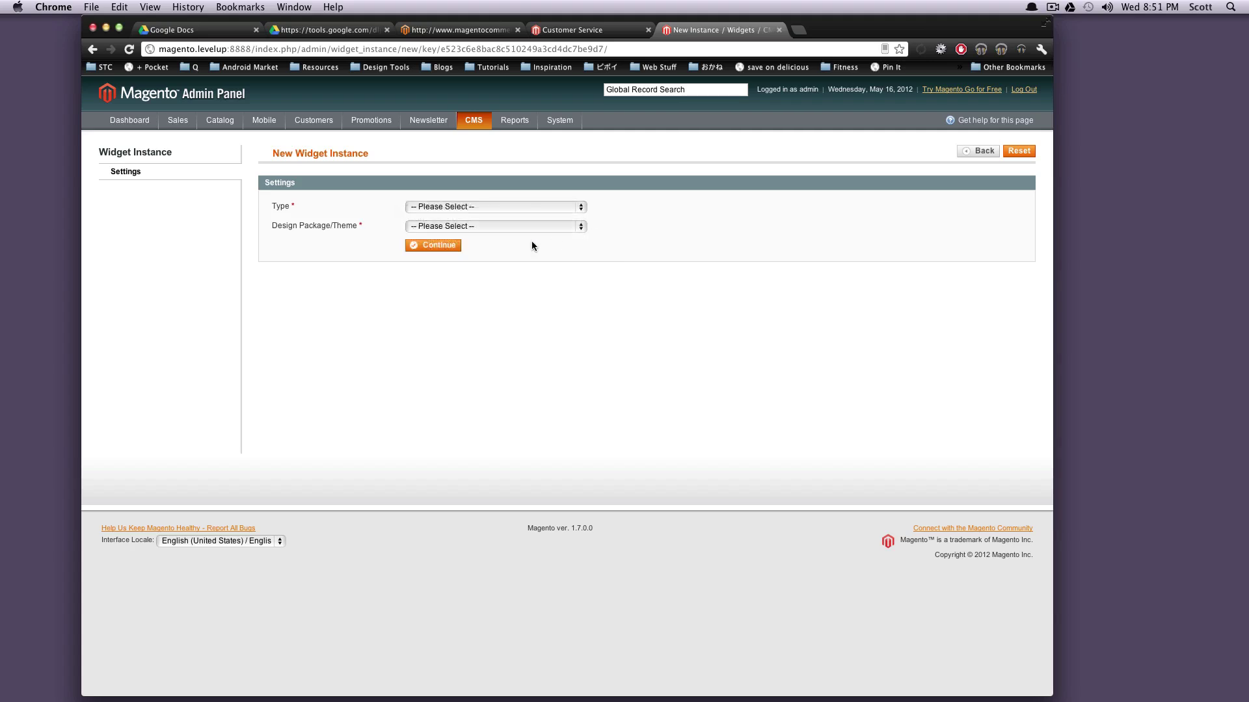
# Look over the design theme choices without picking one, then open the Poll Manager
pyautogui.click(519, 227)
pyautogui.click(490, 167)
pyautogui.moveTo(454, 133)
pyautogui.click(475, 187)
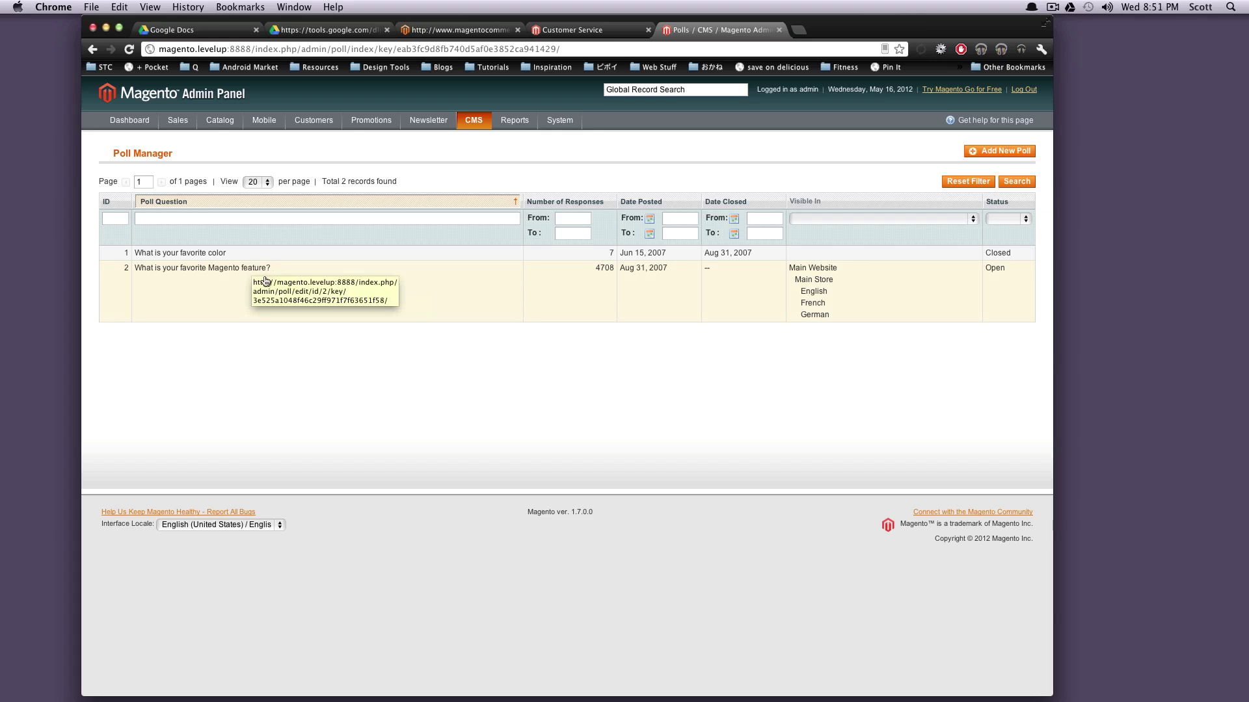
# Open the 'What is your favorite Magento feature?' poll and view its four answers' vote counts
pyautogui.click(384, 280)
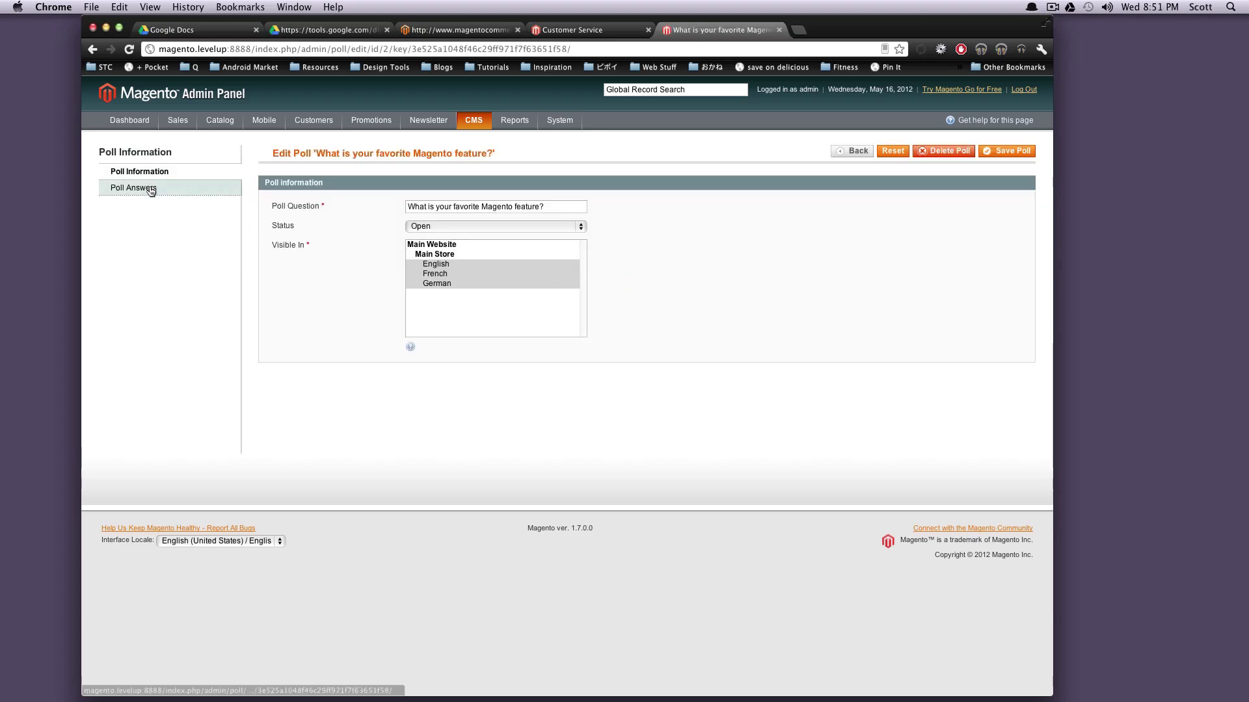
pyautogui.click(184, 187)
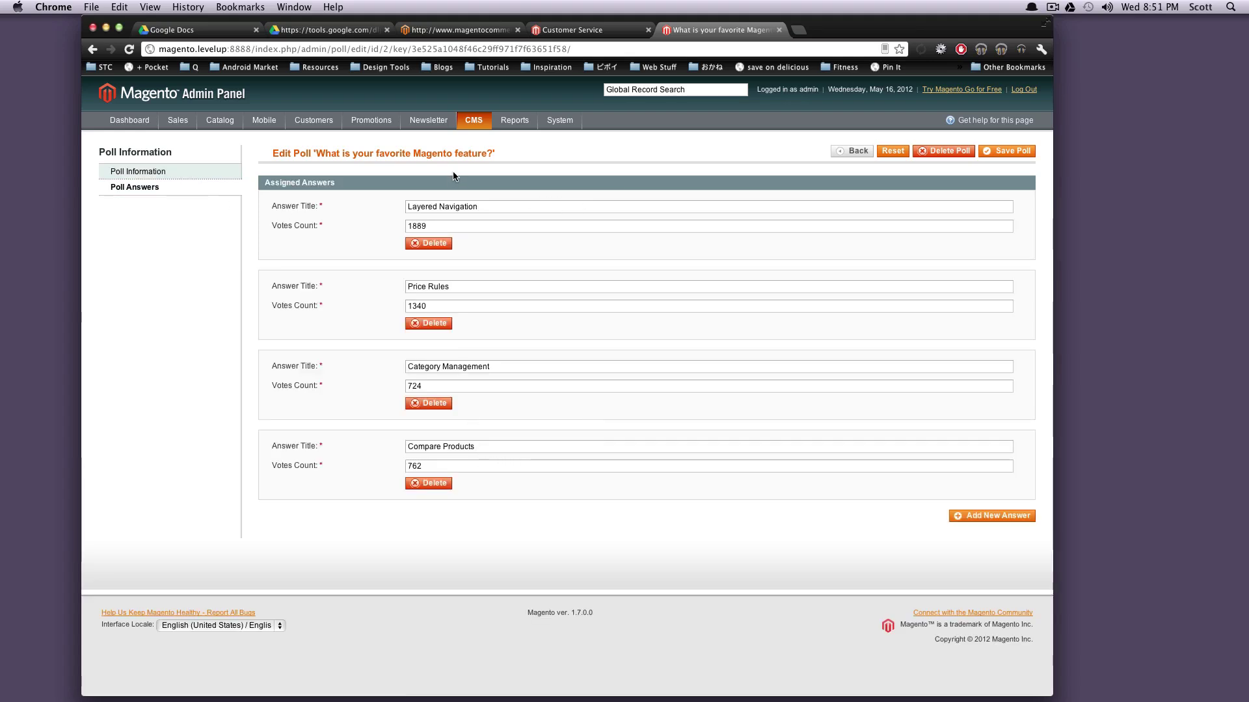
pyautogui.moveTo(527, 129)
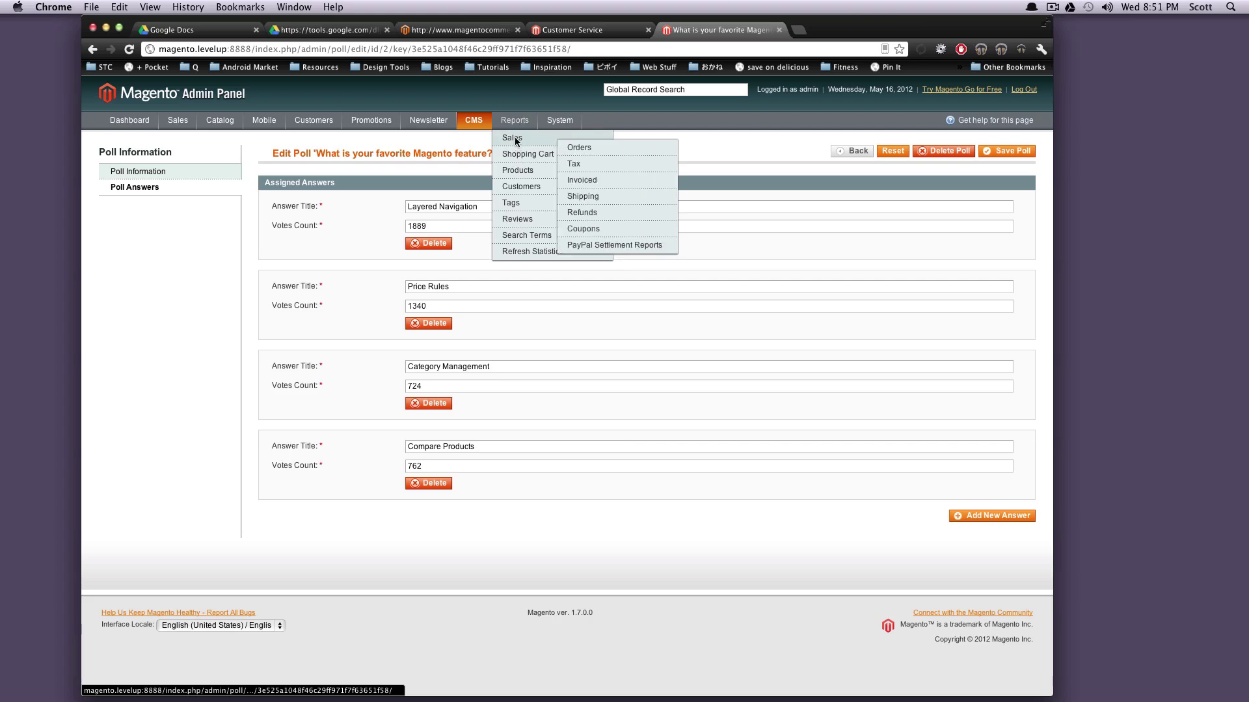
# Open the Total Ordered Report with period Day, from 5/1/12 to 5/16/12
pyautogui.click(582, 148)
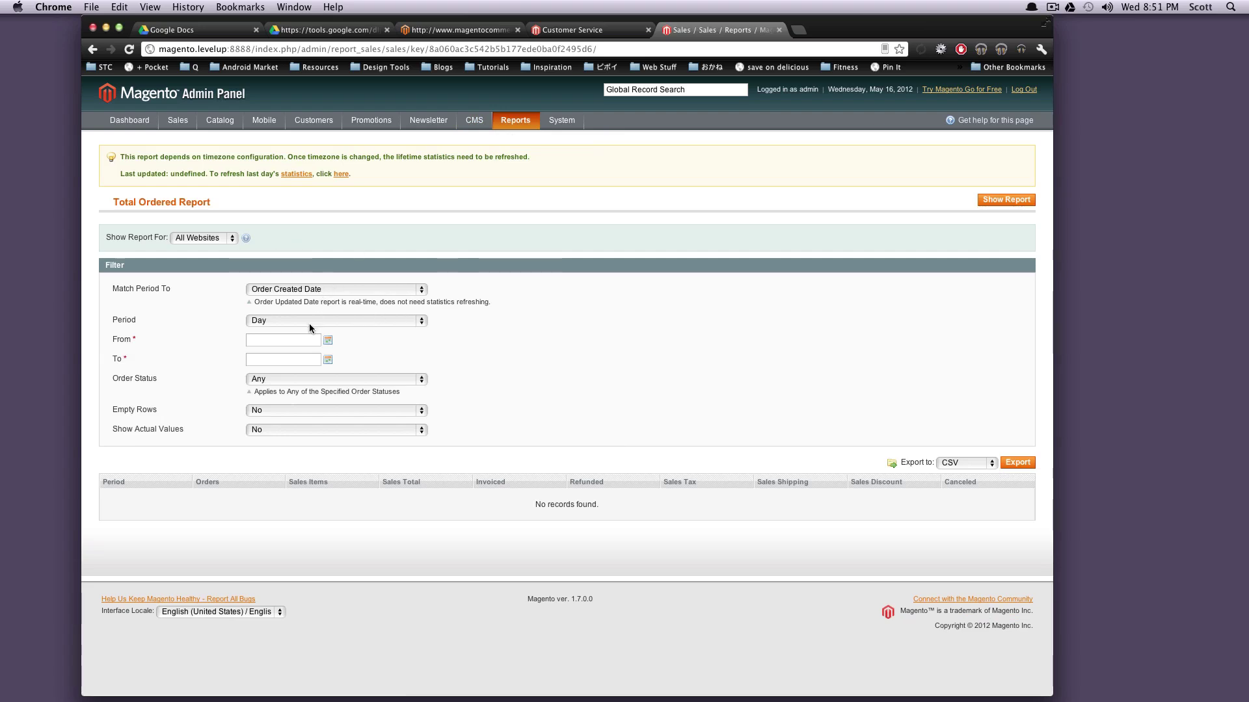
pyautogui.click(337, 320)
pyautogui.click(345, 320)
pyautogui.click(327, 340)
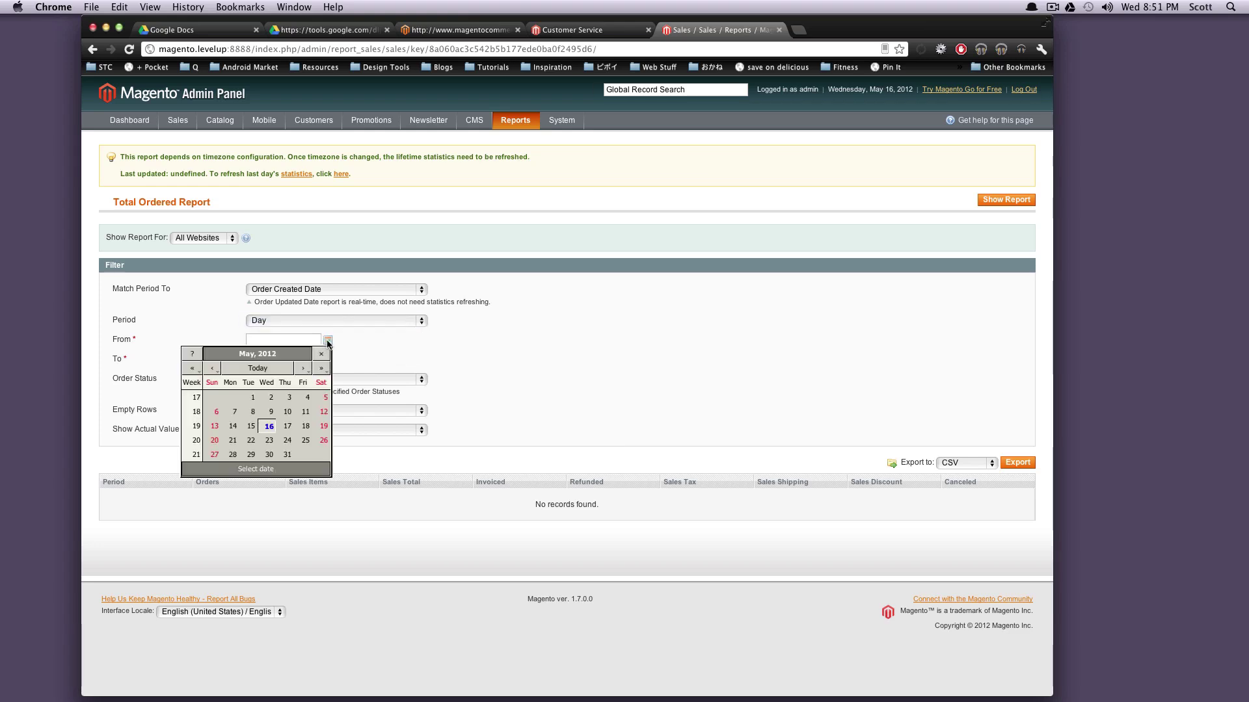
pyautogui.click(248, 398)
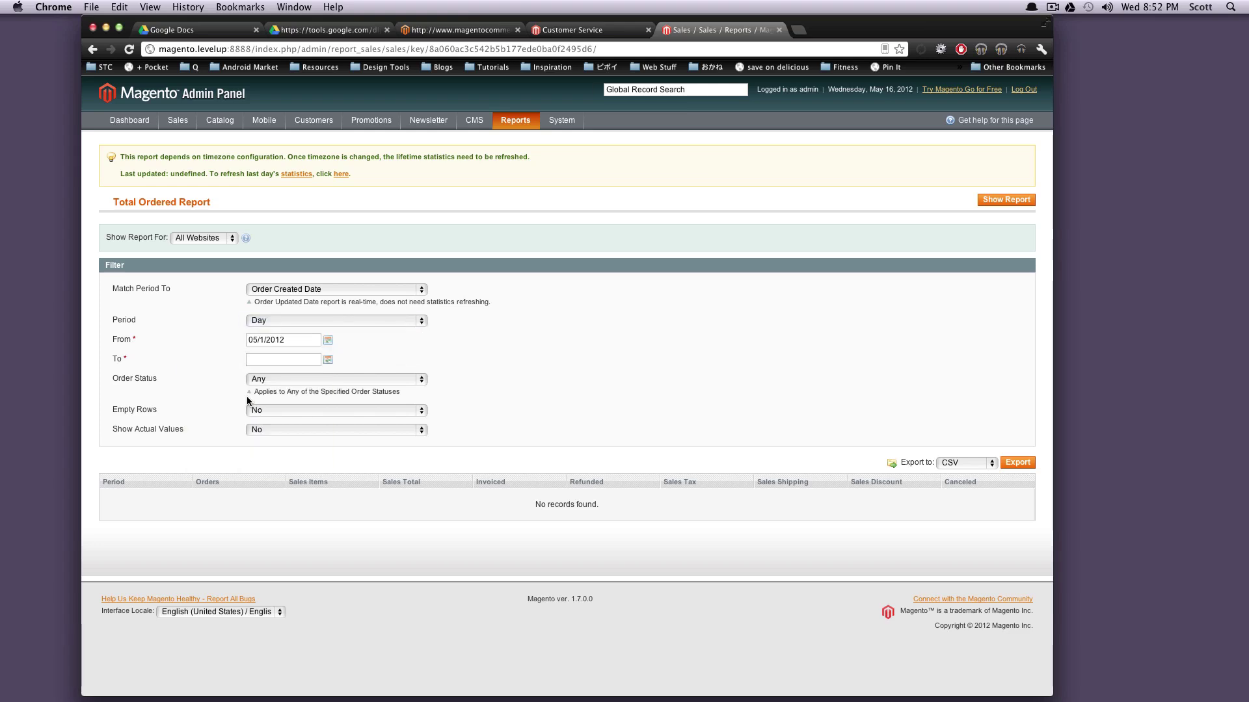
pyautogui.click(327, 360)
pyautogui.click(267, 440)
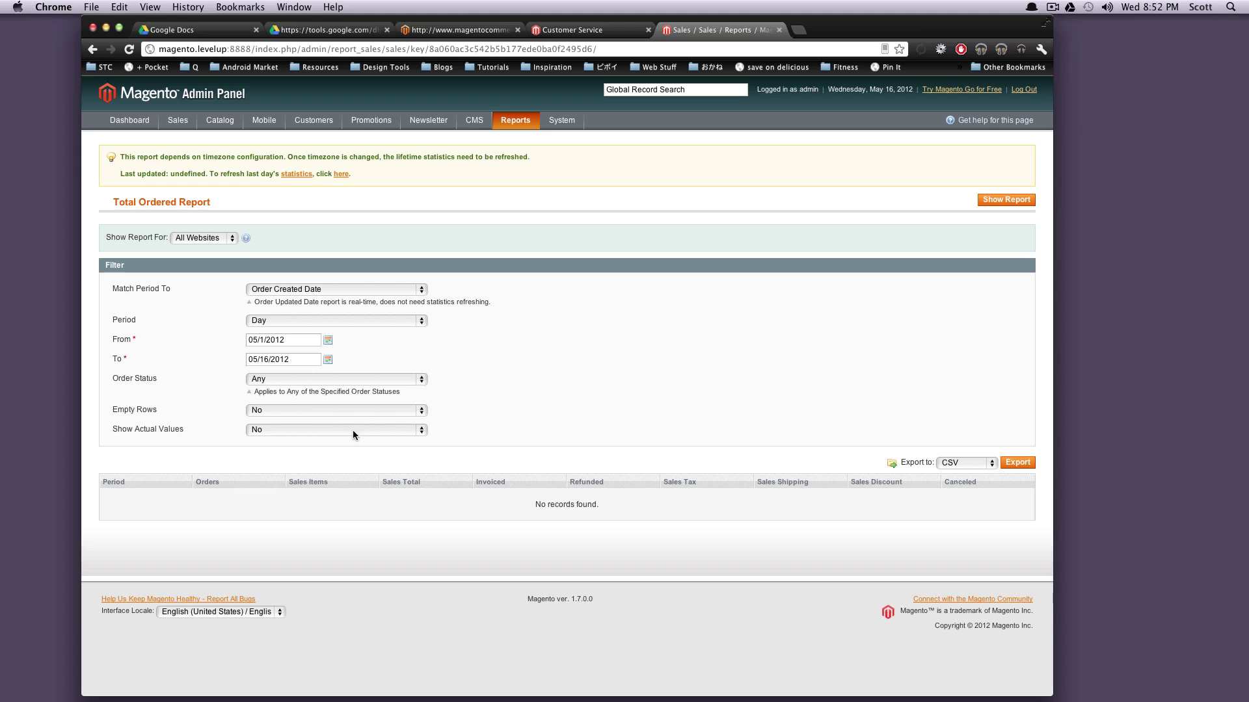
# Keep order status at Any, show the report, and leave CSV as the export format
pyautogui.click(292, 380)
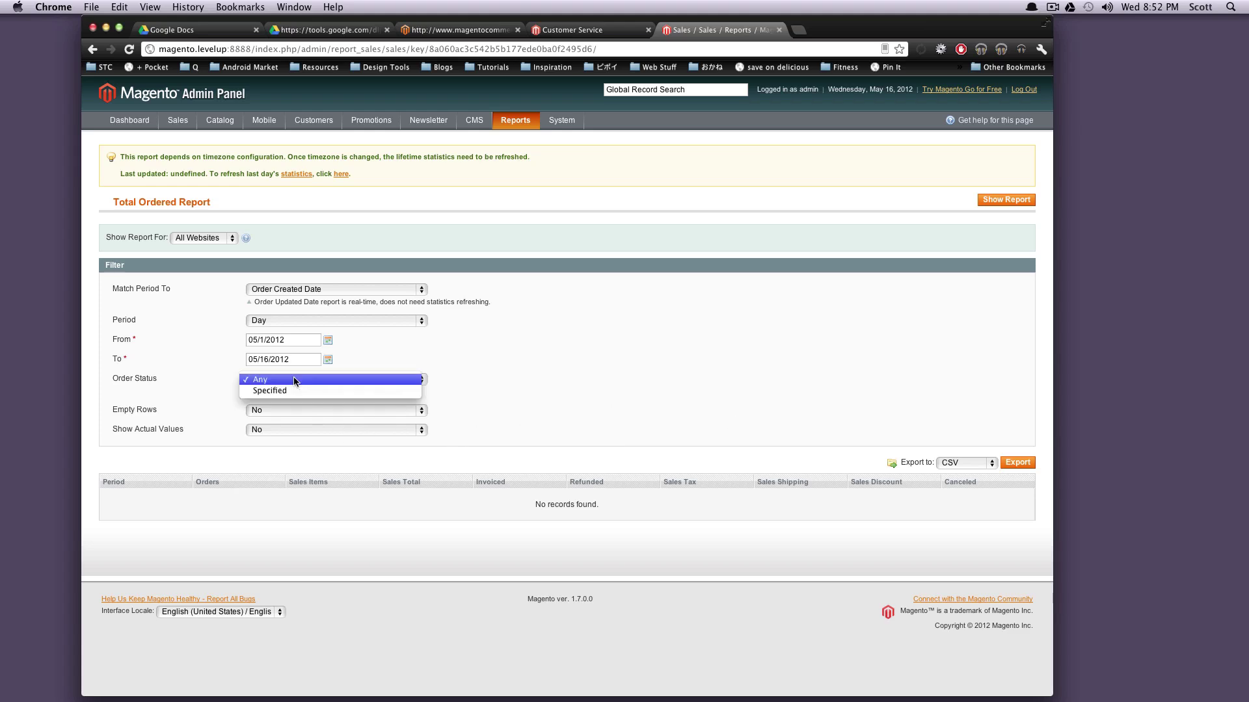
pyautogui.click(432, 357)
pyautogui.click(986, 201)
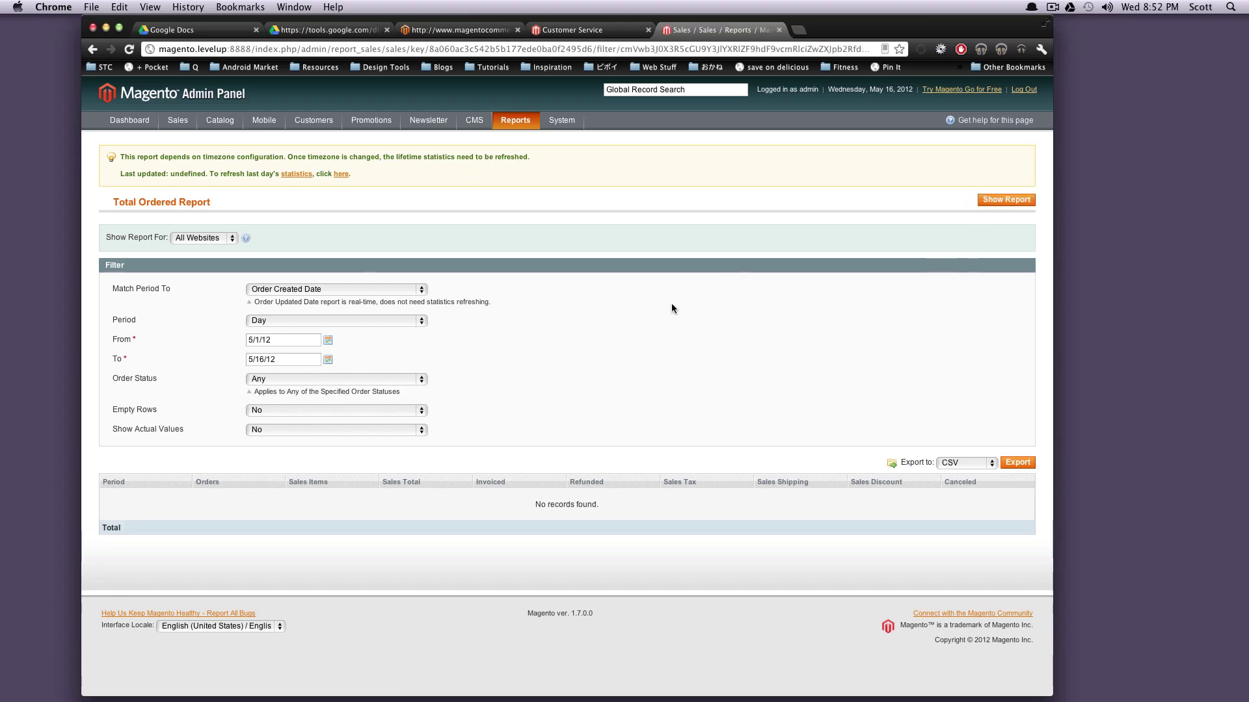
pyautogui.click(984, 463)
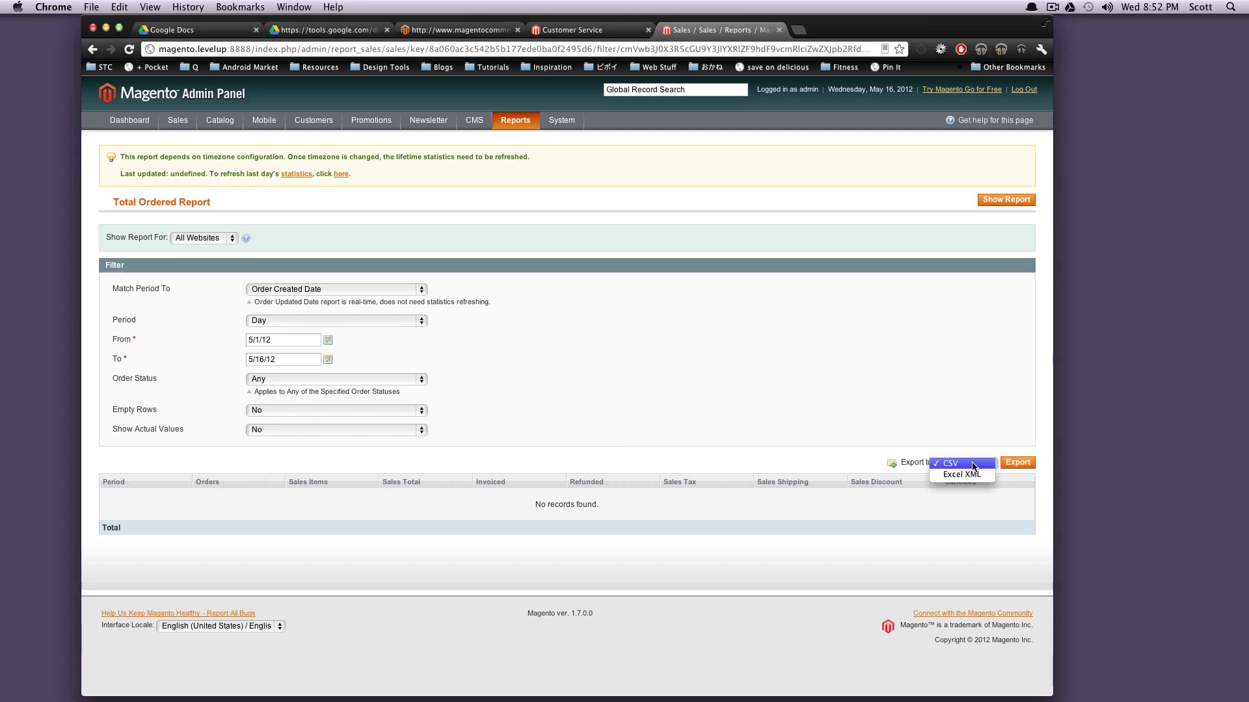
pyautogui.click(986, 415)
pyautogui.moveTo(515, 122)
pyautogui.moveTo(548, 157)
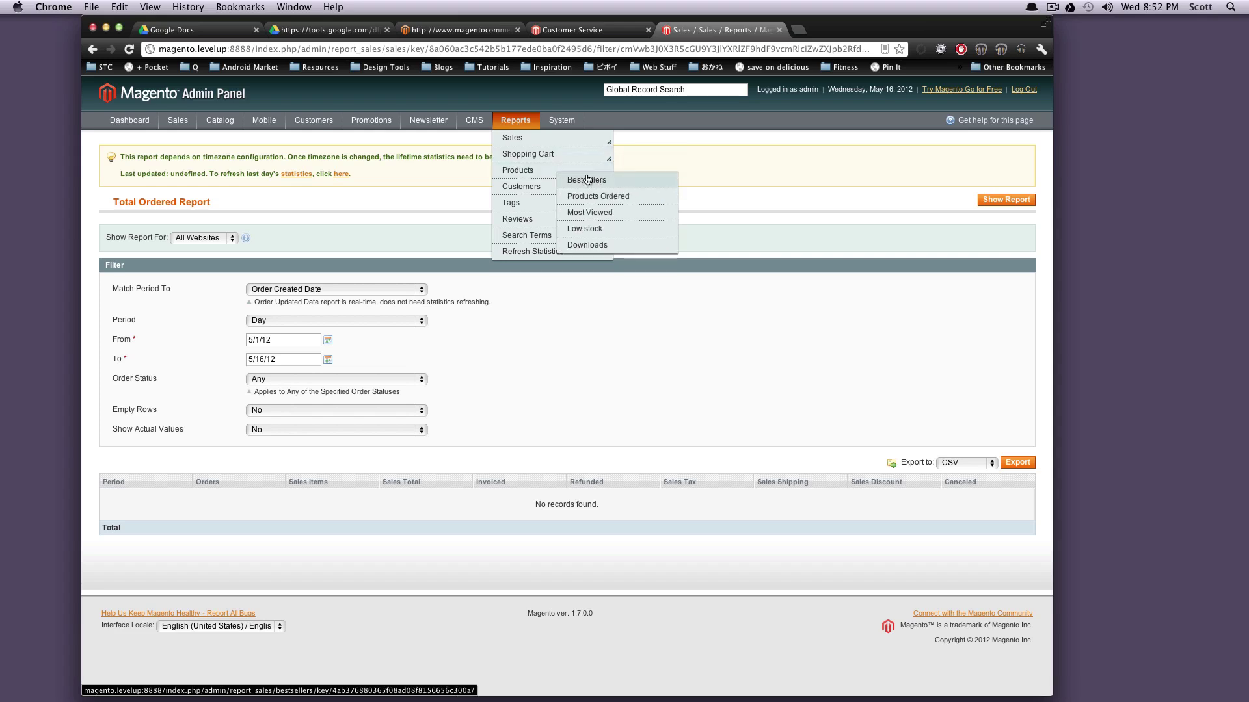
# View the Products in Carts report listing the Sony VAIO notebook, keeping CSV export
pyautogui.click(573, 165)
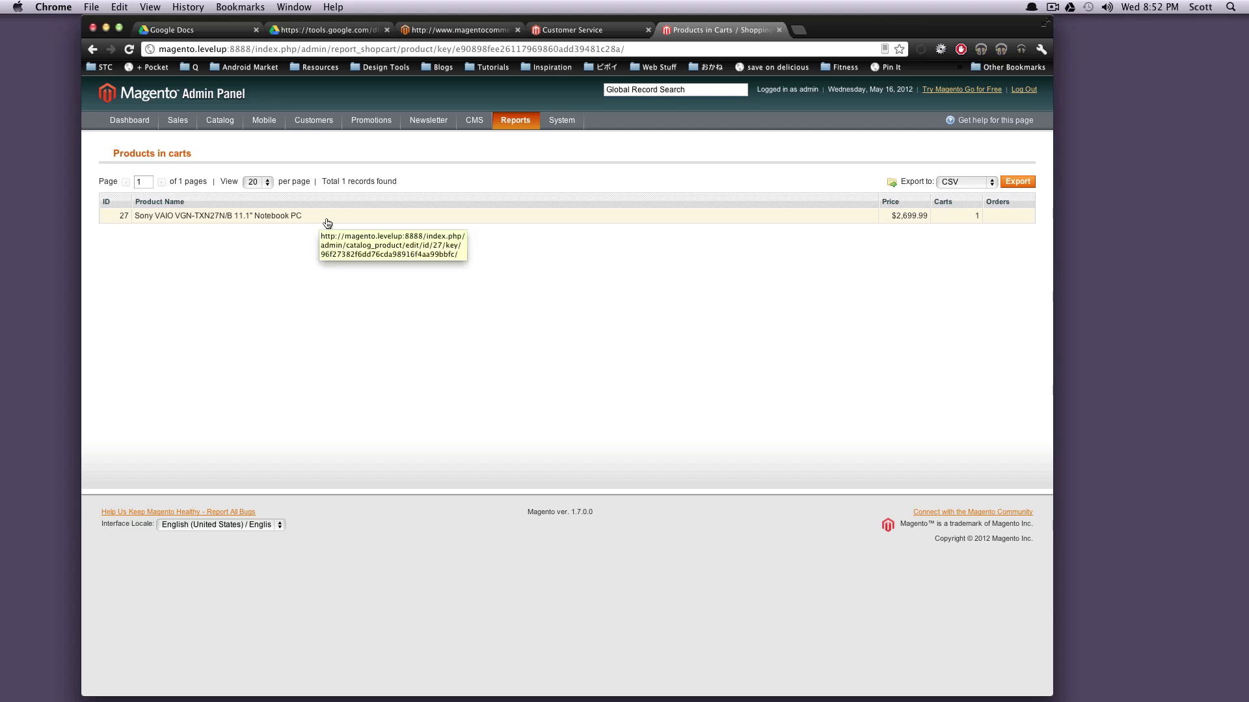
pyautogui.click(966, 182)
pyautogui.click(776, 155)
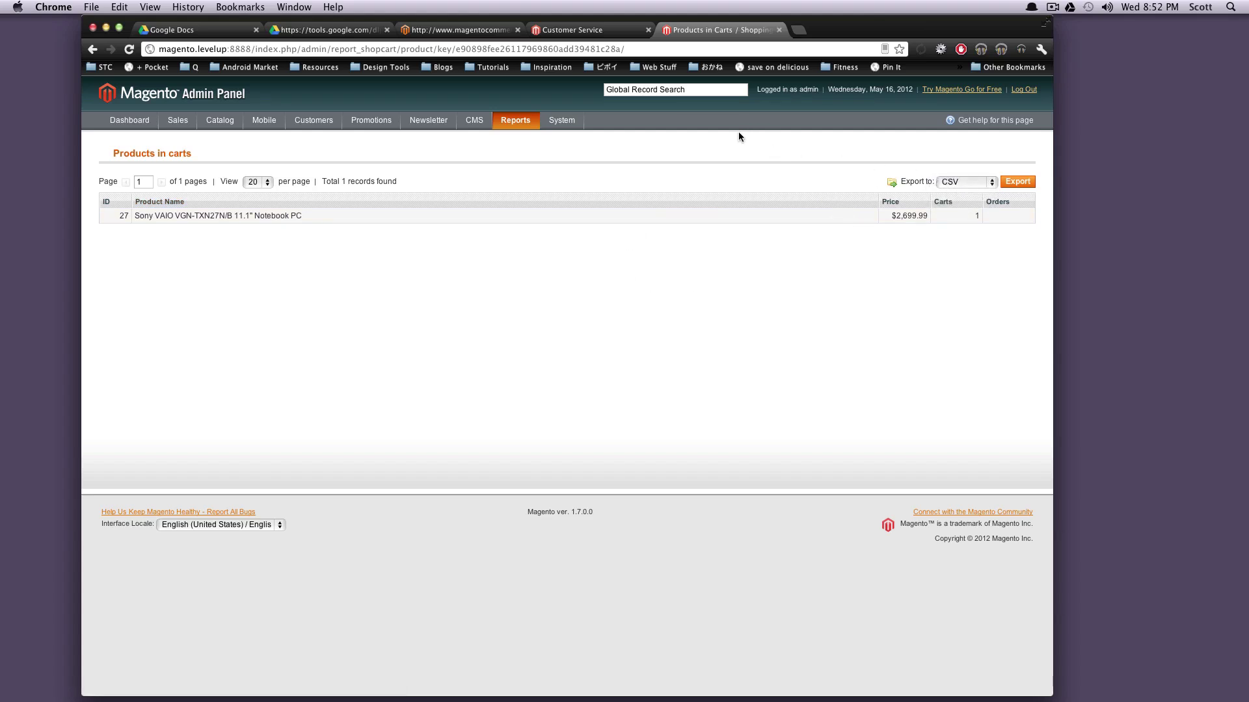
pyautogui.moveTo(526, 125)
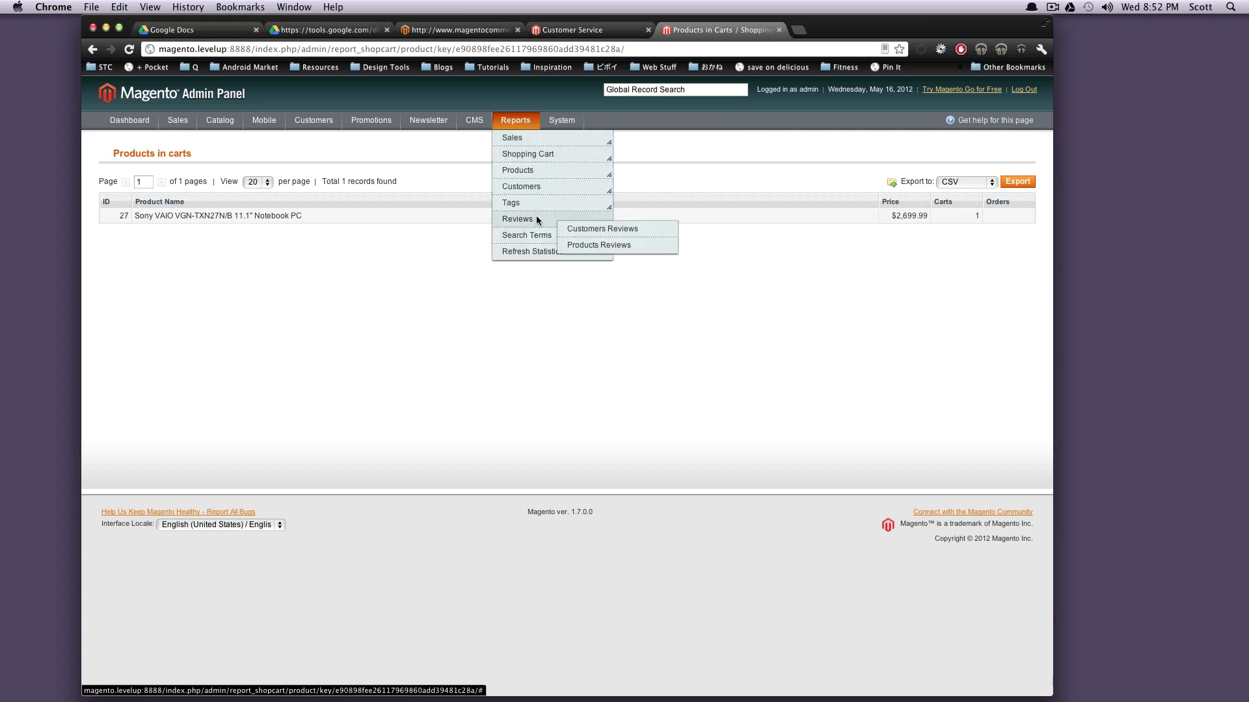
pyautogui.moveTo(531, 208)
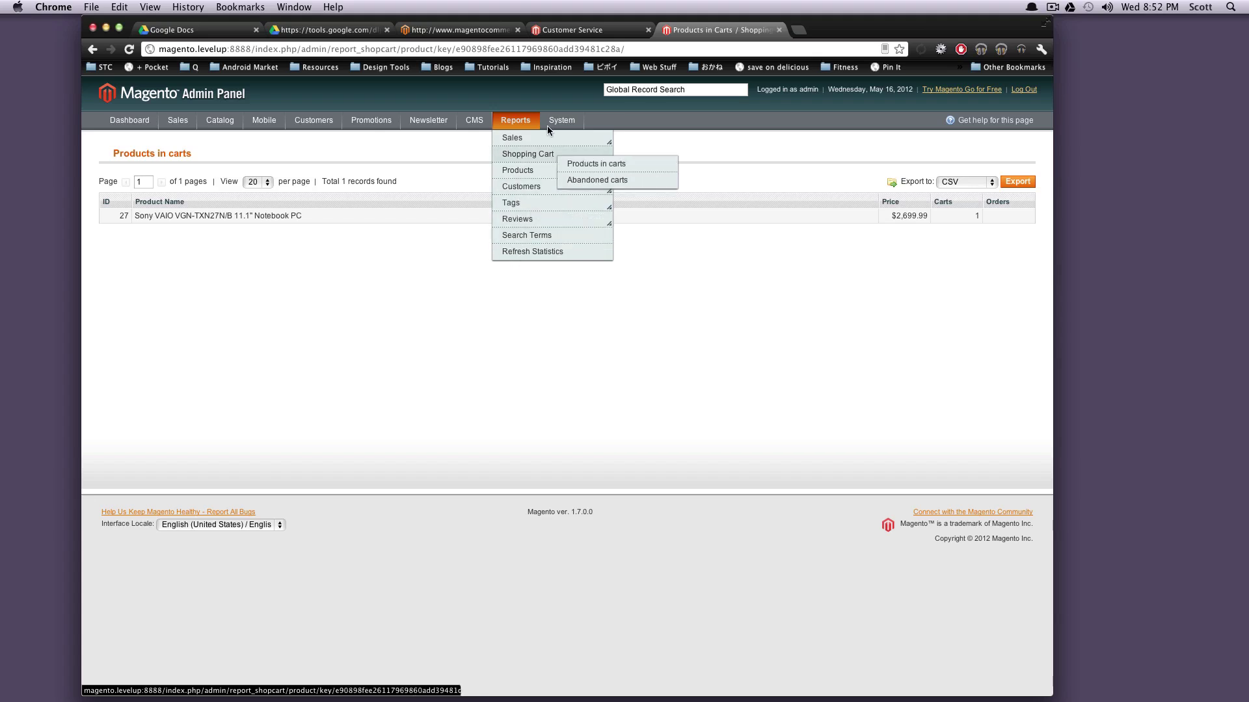
pyautogui.moveTo(524, 187)
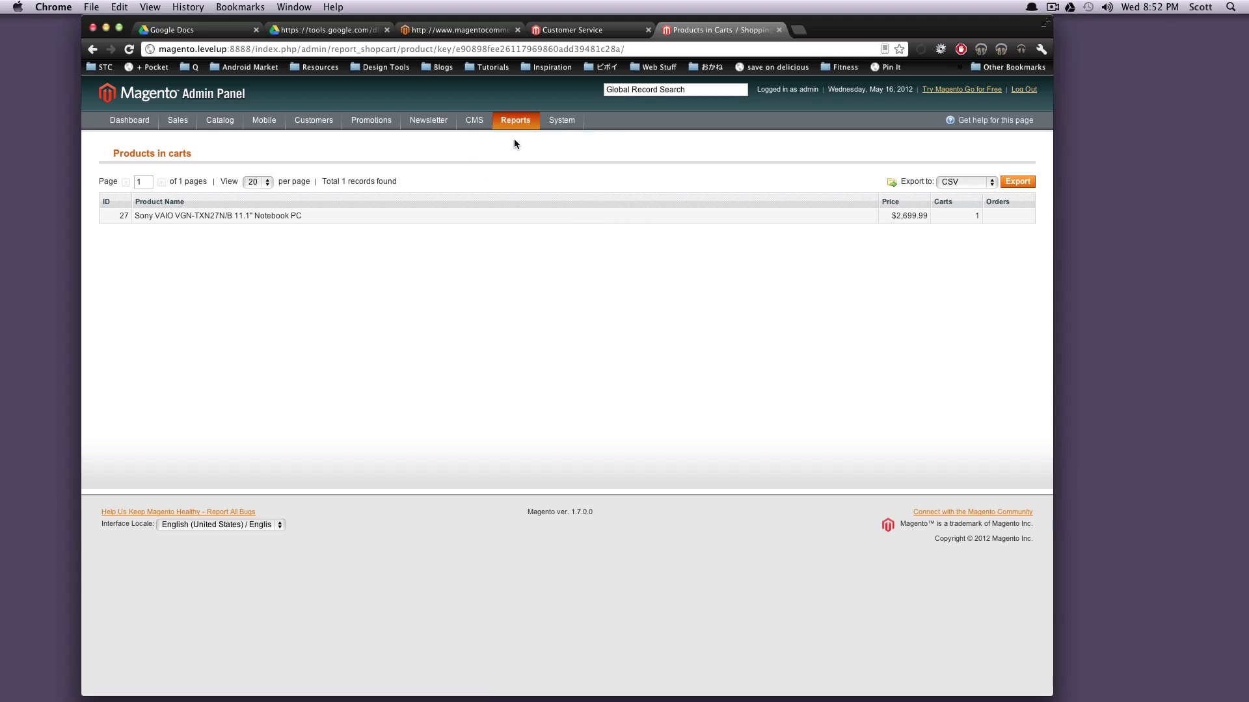
pyautogui.moveTo(572, 124)
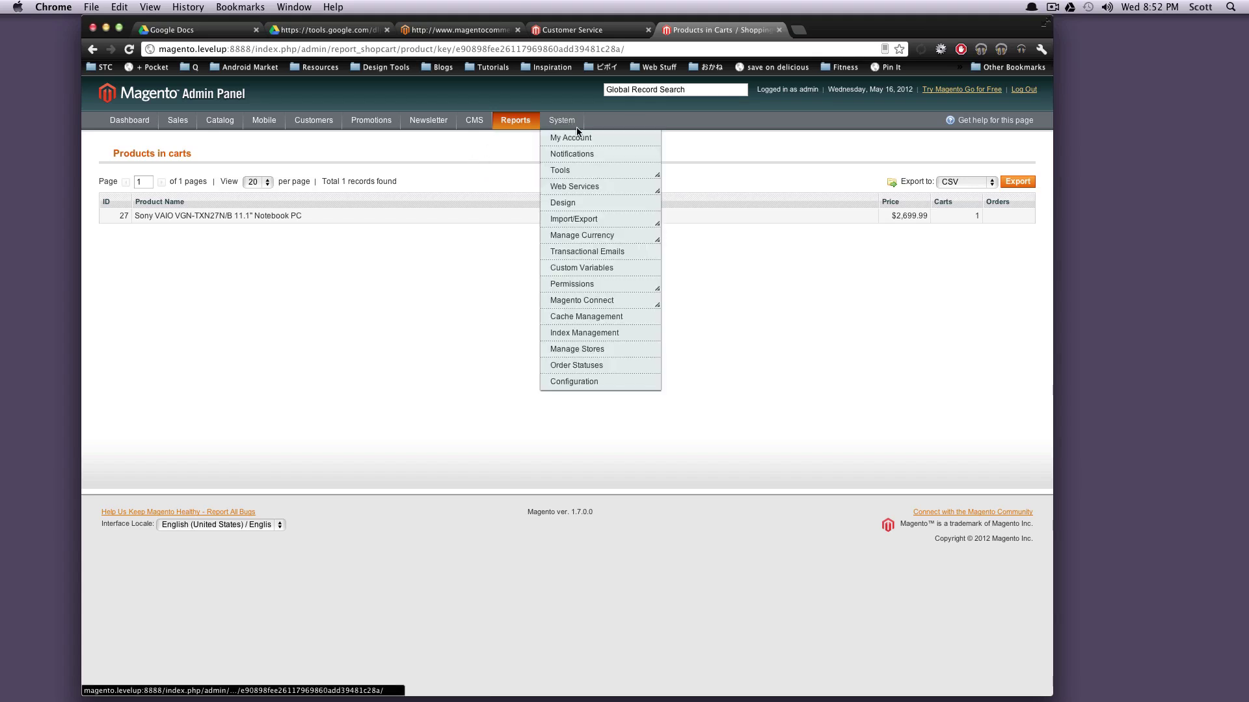